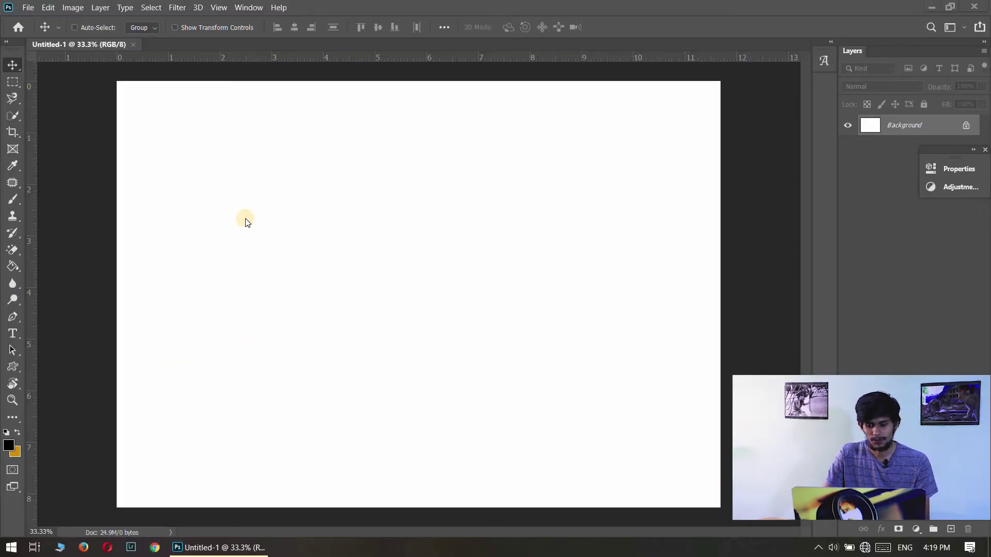
Draw a black 1324 × 1427 px rectangle in the canvas's upper-left area.
left_click(15, 366)
left_click_drag(17, 365, 64, 371)
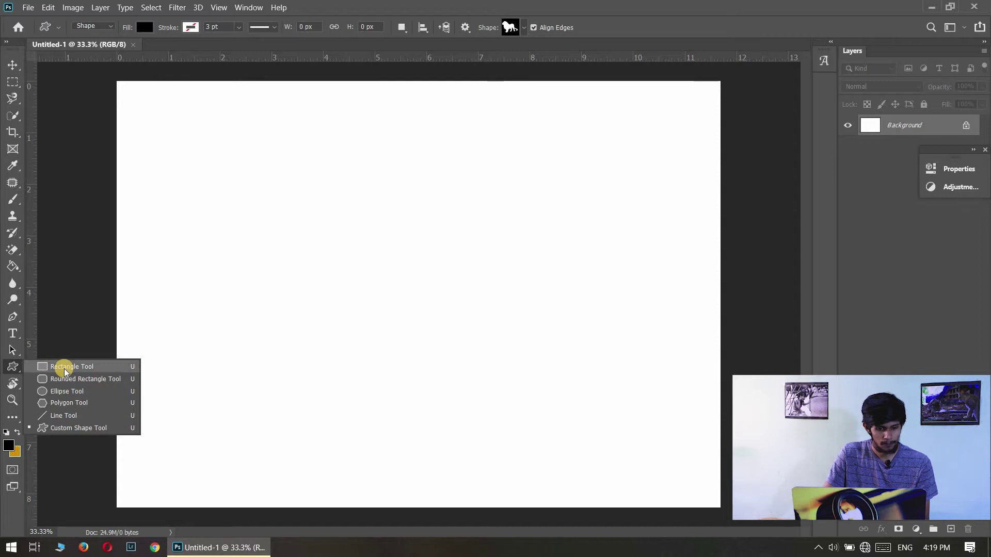
left_click(65, 371)
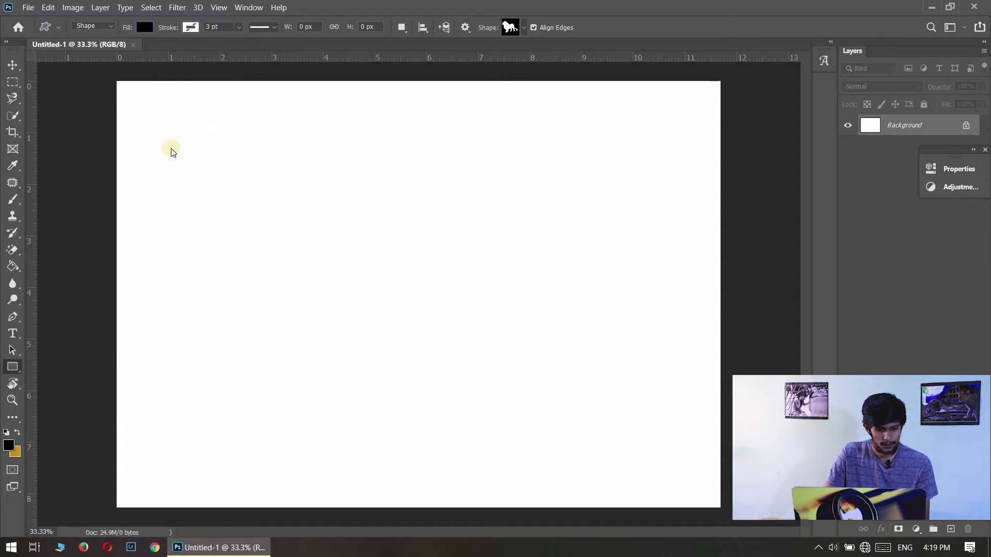
mouse_move(170, 140)
left_mouse_down()
mouse_move(338, 335)
mouse_move(397, 386)
left_mouse_up()
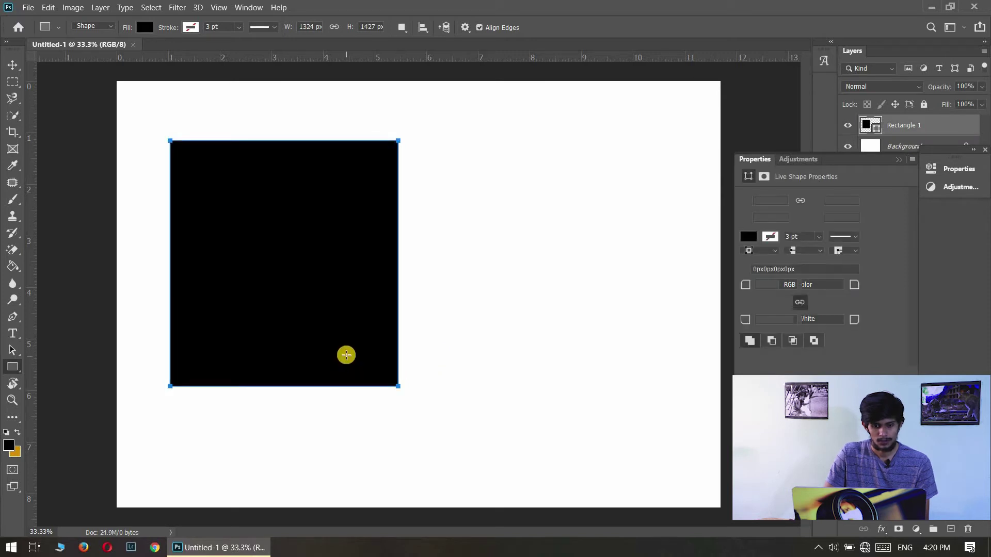
Switch to the Move tool and close the shape Properties and adjustments panels.
left_click(13, 65)
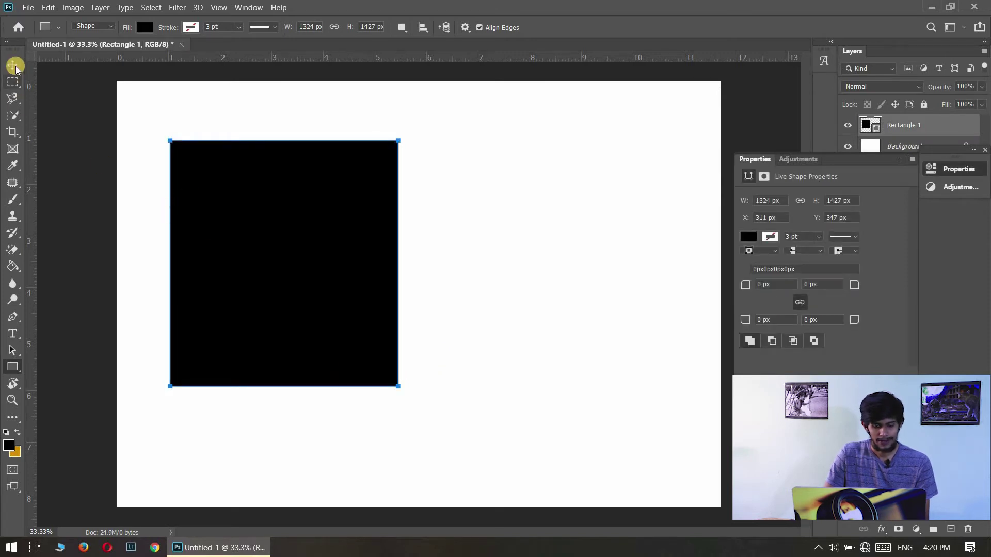
left_click(609, 231)
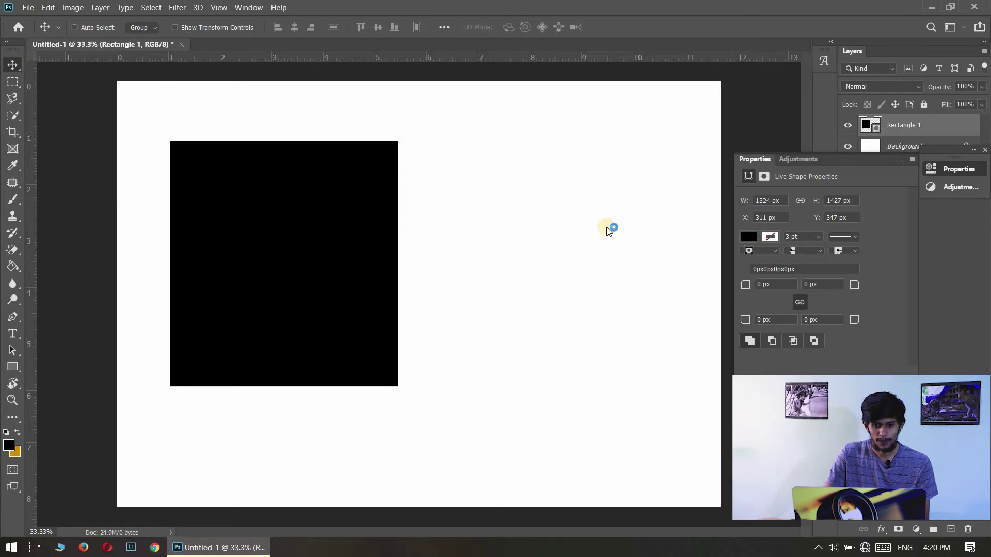
left_click(899, 160)
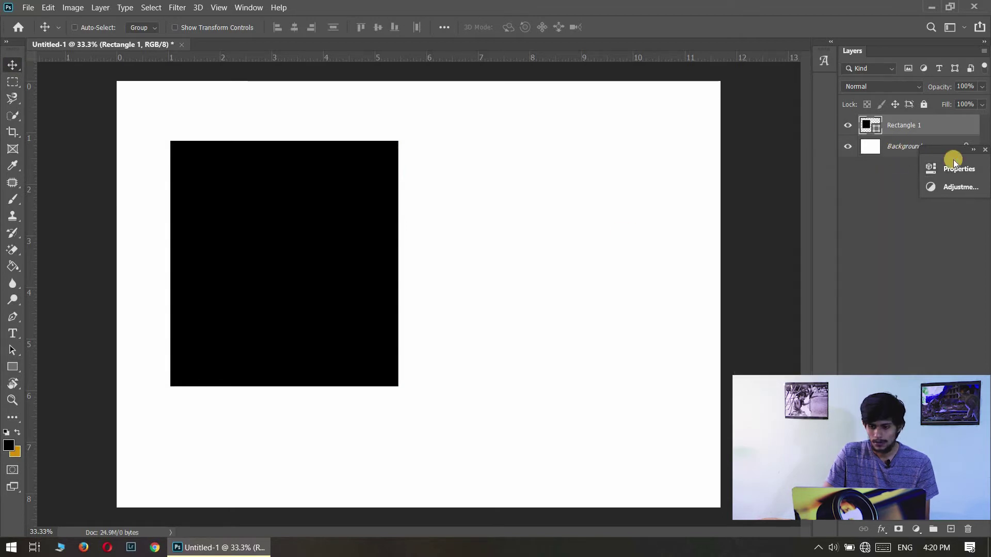
left_click(985, 148)
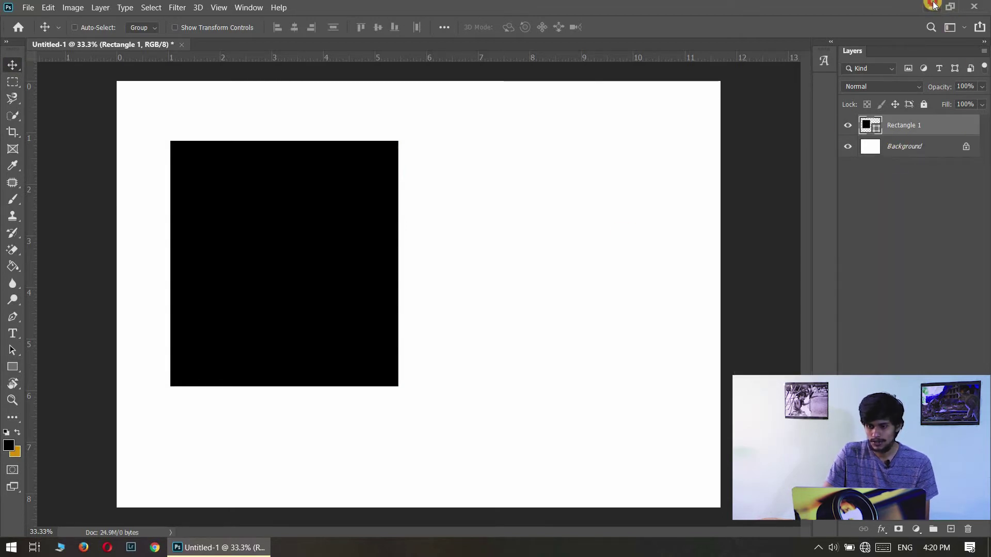
left_click(932, 6)
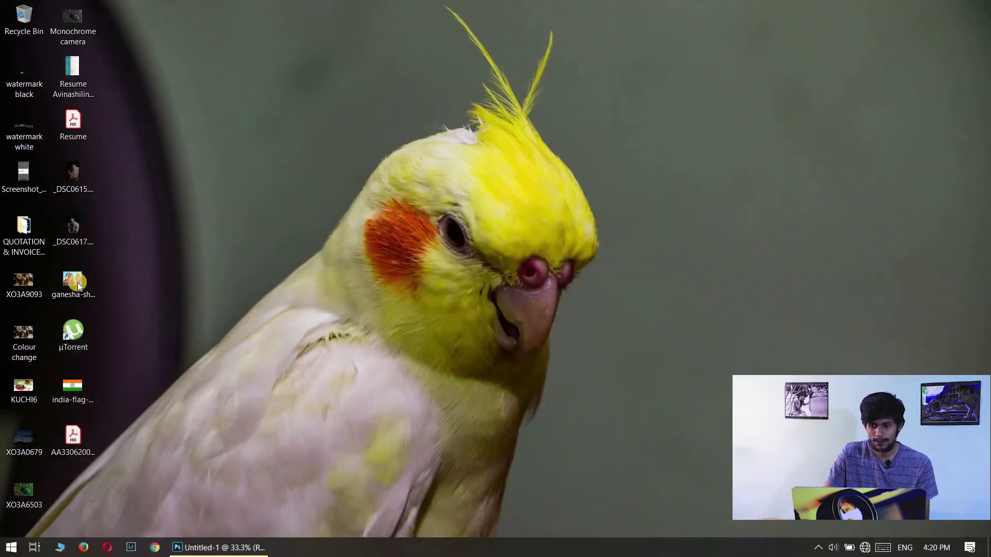
Place the XO3A9093 photo from the desktop as a layer above Rectangle 1.
left_click(24, 341)
left_click(24, 287)
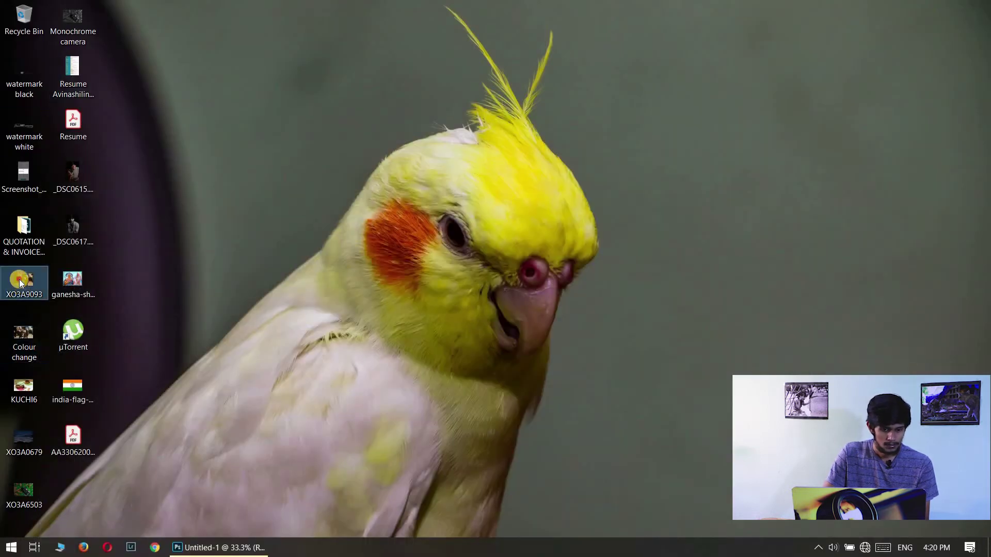
left_click(197, 548)
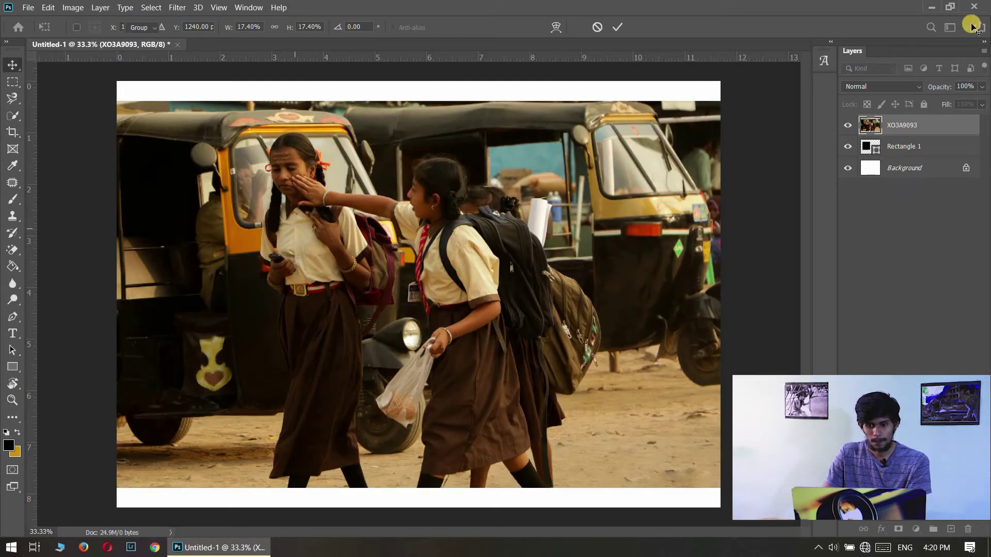
right_click(915, 126)
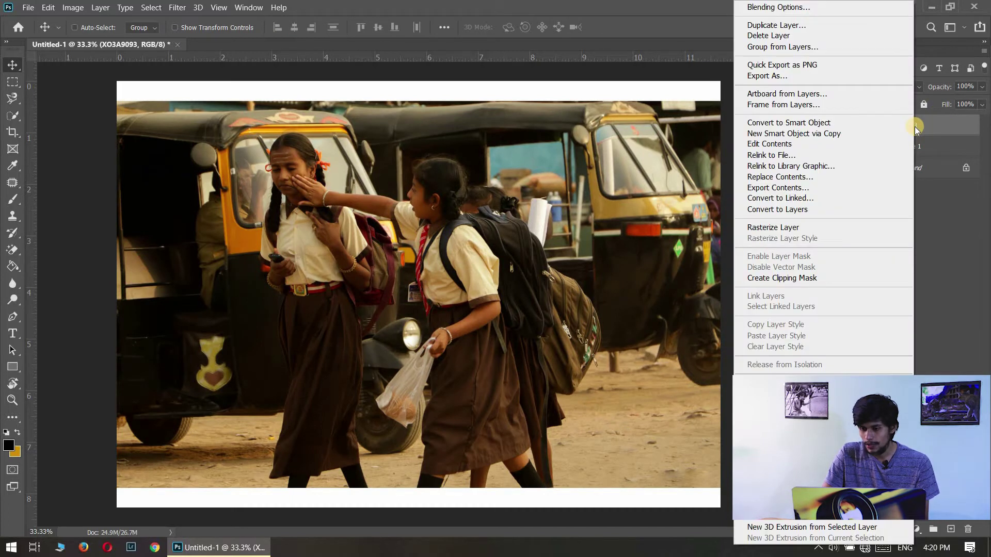
Clip the XO3A9093 photo layer into Rectangle 1 with Create Clipping Mask.
left_click(786, 279)
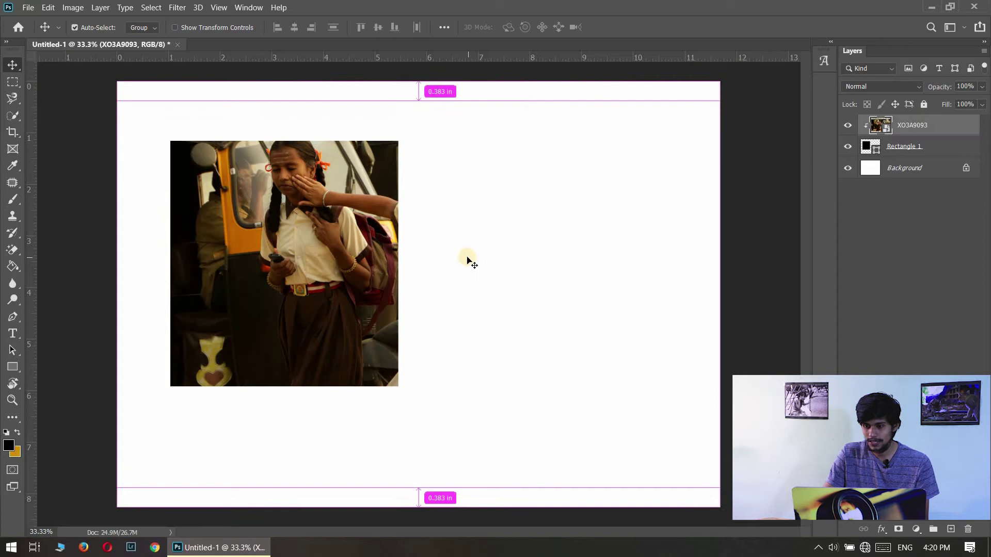
key("ctrl+t")
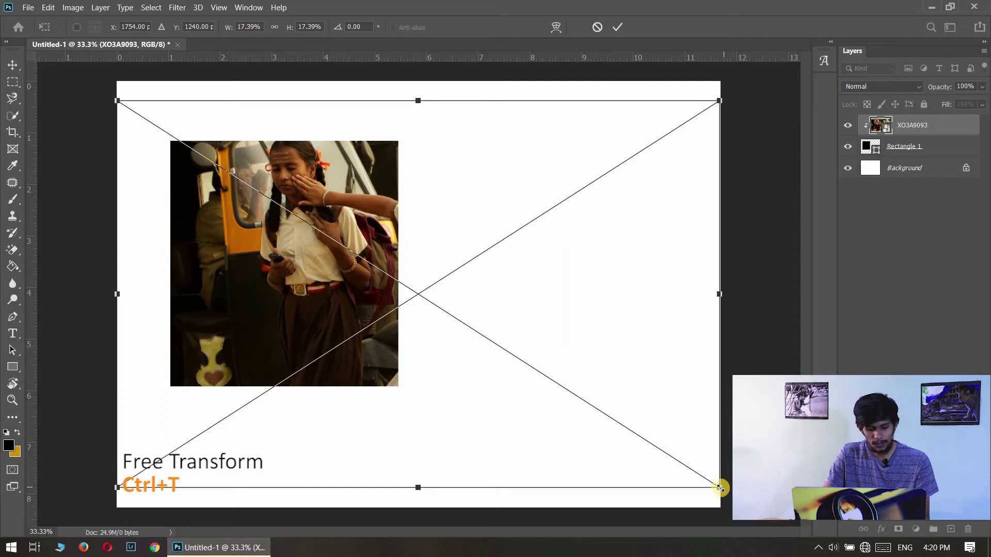
Scale the clipped photo to 12.46% and reposition it so both schoolgirls are framed.
left_click_drag(720, 488, 651, 441)
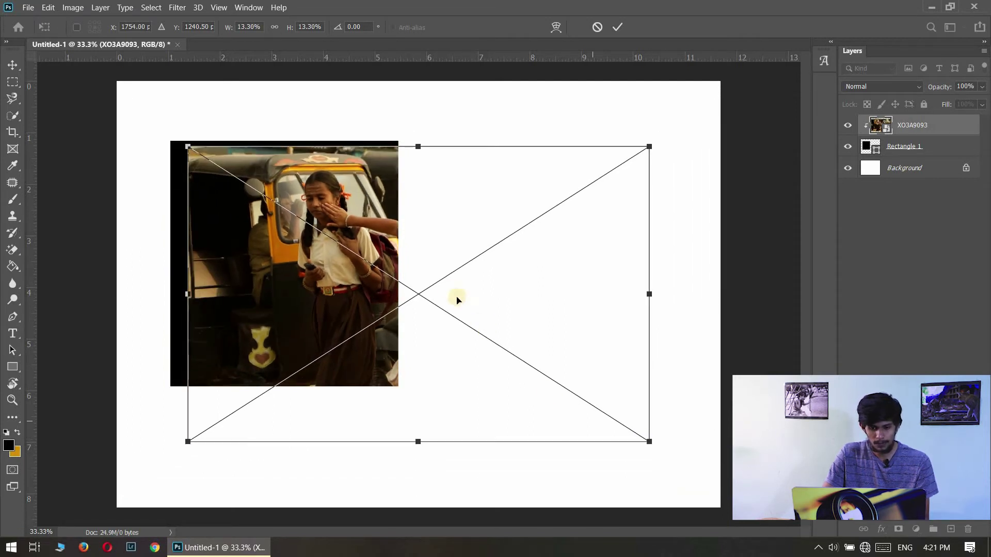
mouse_move(438, 281)
left_mouse_down()
mouse_move(353, 250)
mouse_move(344, 272)
left_mouse_up()
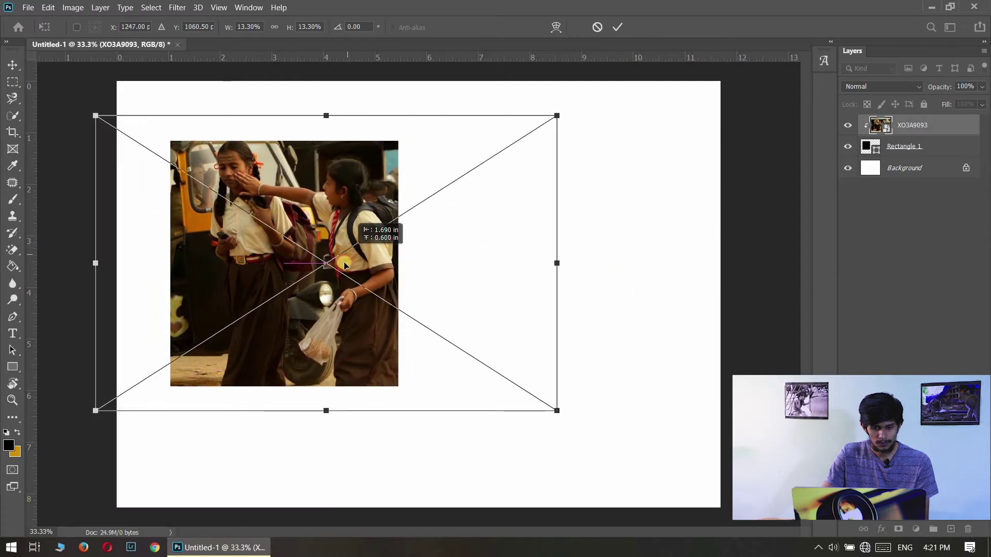
left_click_drag(344, 272, 339, 297)
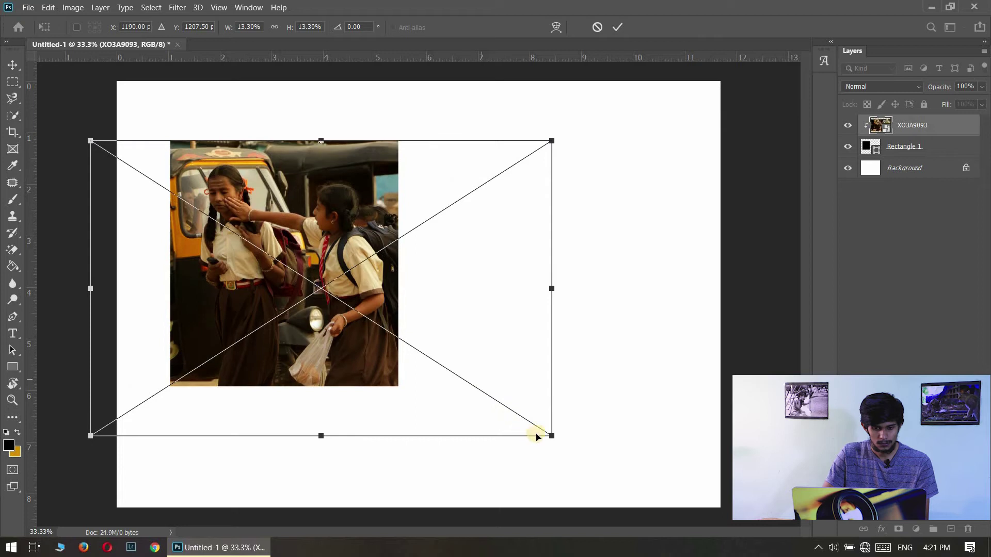
left_click_drag(541, 430, 536, 426)
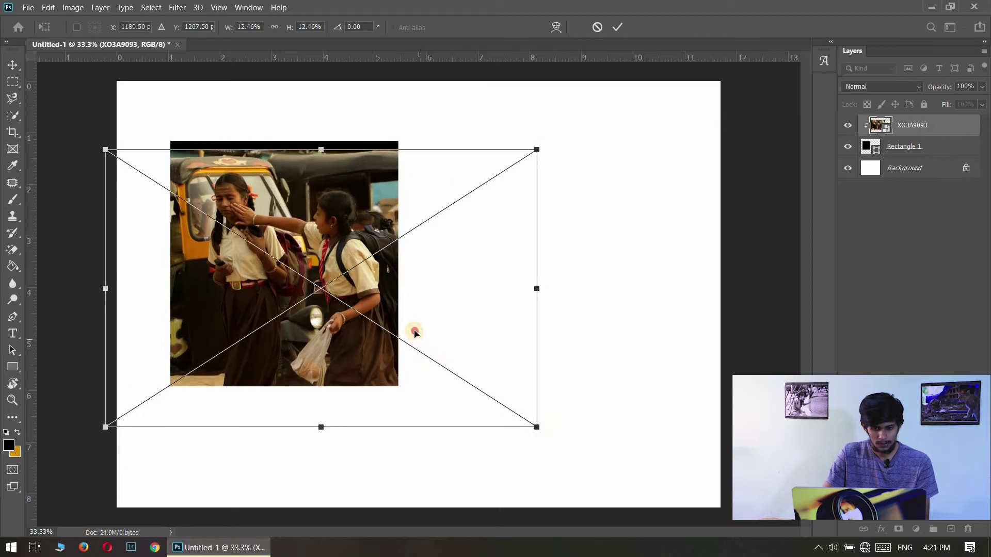
left_click_drag(414, 324, 407, 324)
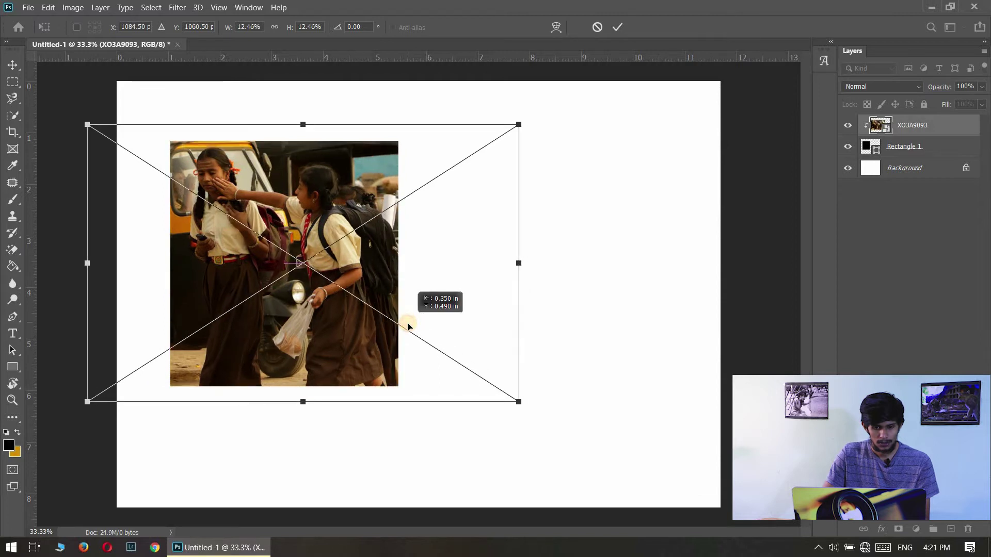
key("Return")
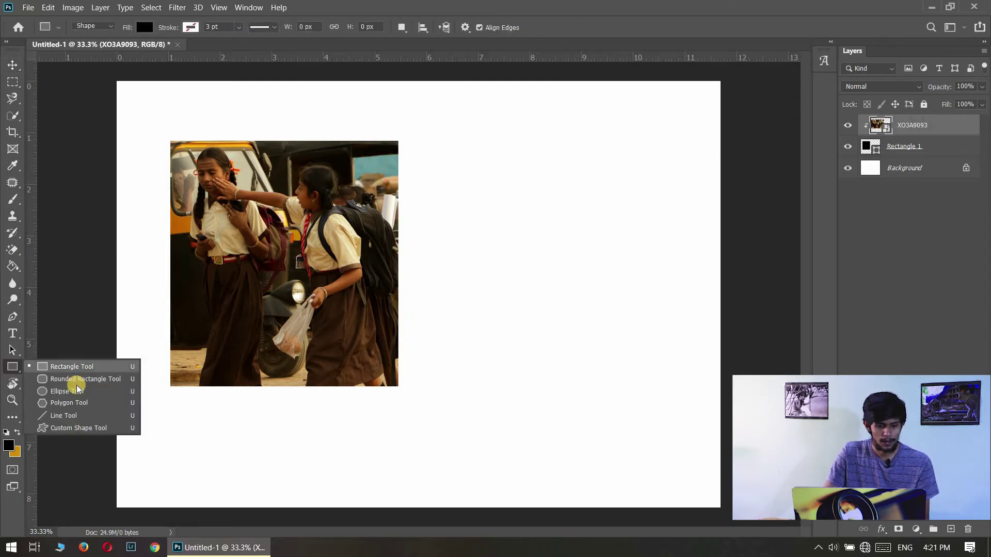
Draw a black 1162 × 1201 px circle, Ellipse 1, right of the photo.
left_click_drag(12, 370, 67, 388)
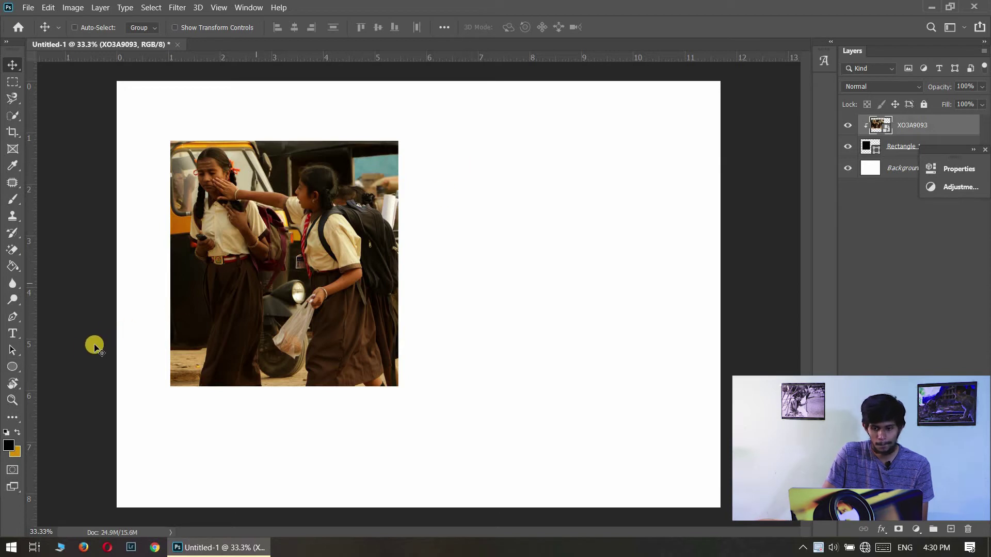
left_click(13, 365)
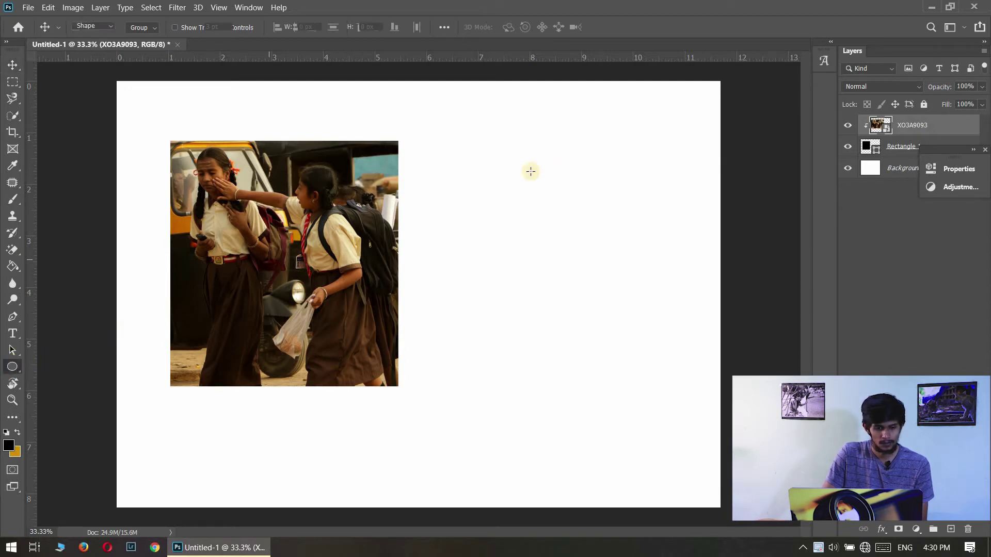
left_click_drag(474, 165, 641, 338)
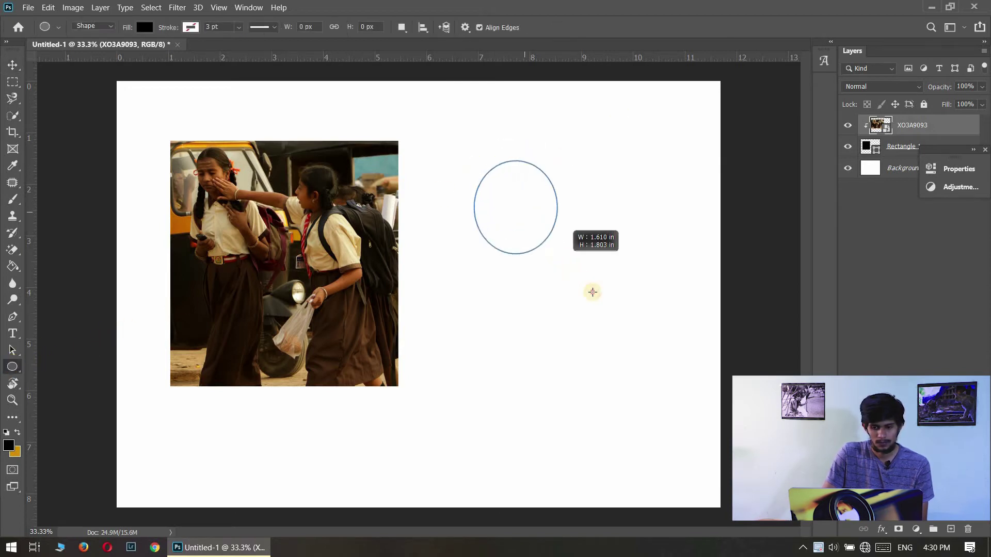
left_click_drag(641, 337, 671, 368)
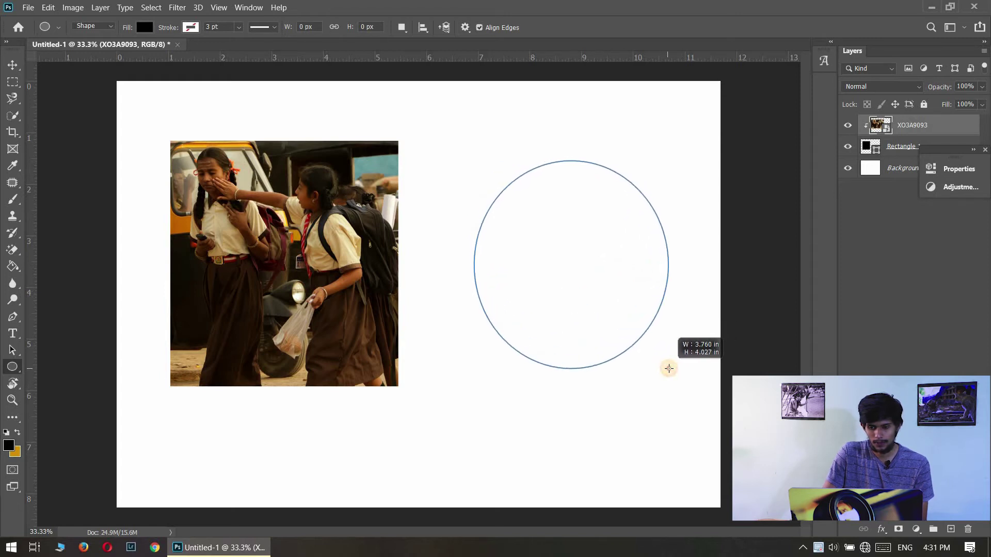
left_click_drag(671, 368, 674, 367)
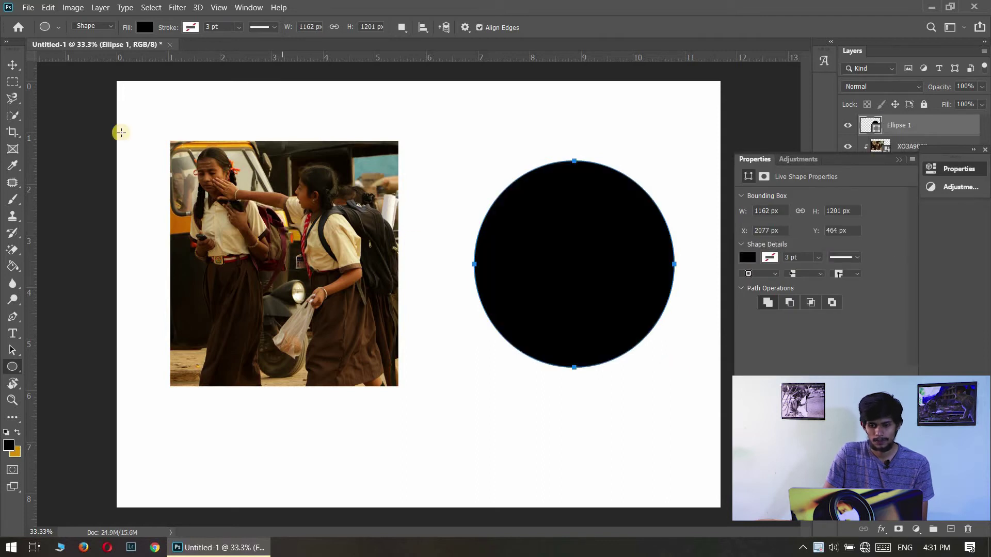
key("v")
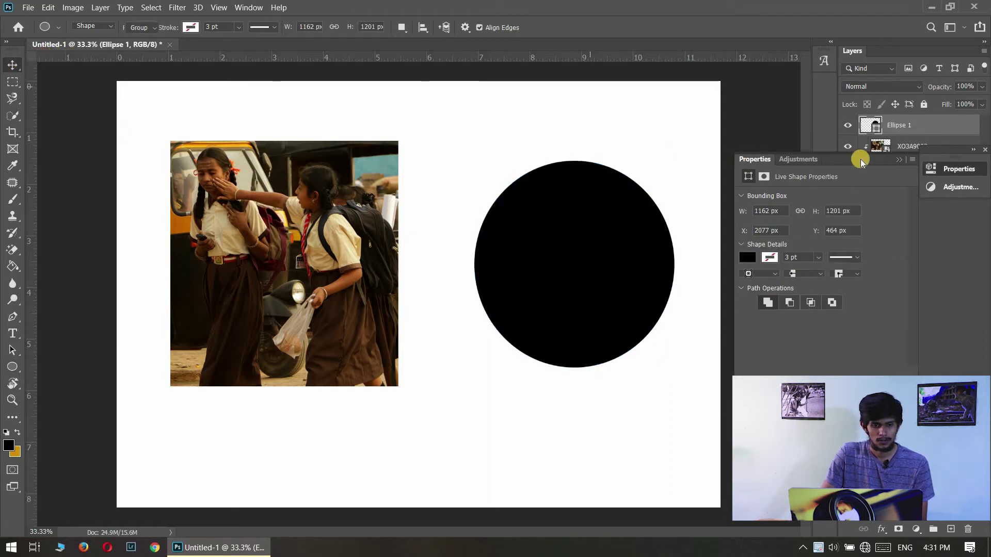
left_click(896, 160)
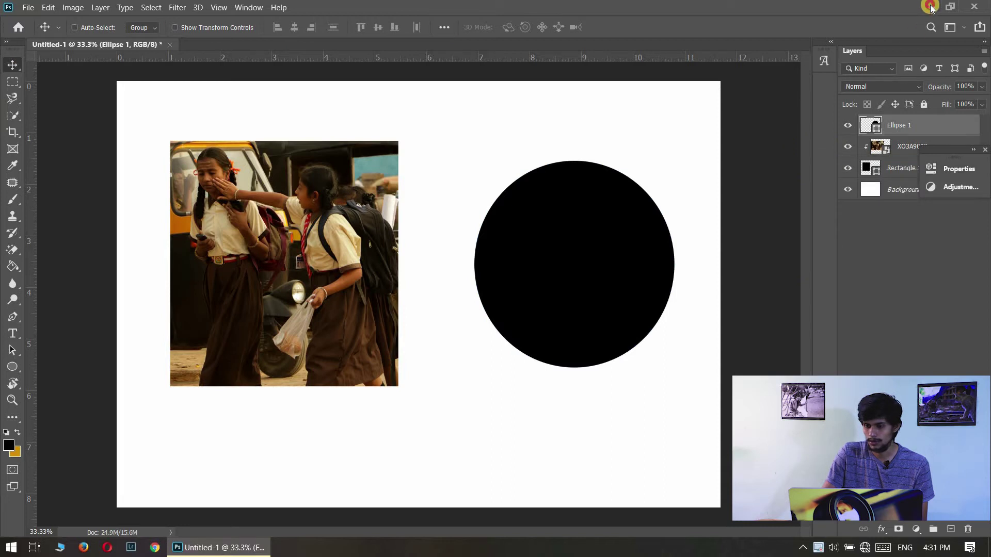
left_click(930, 6)
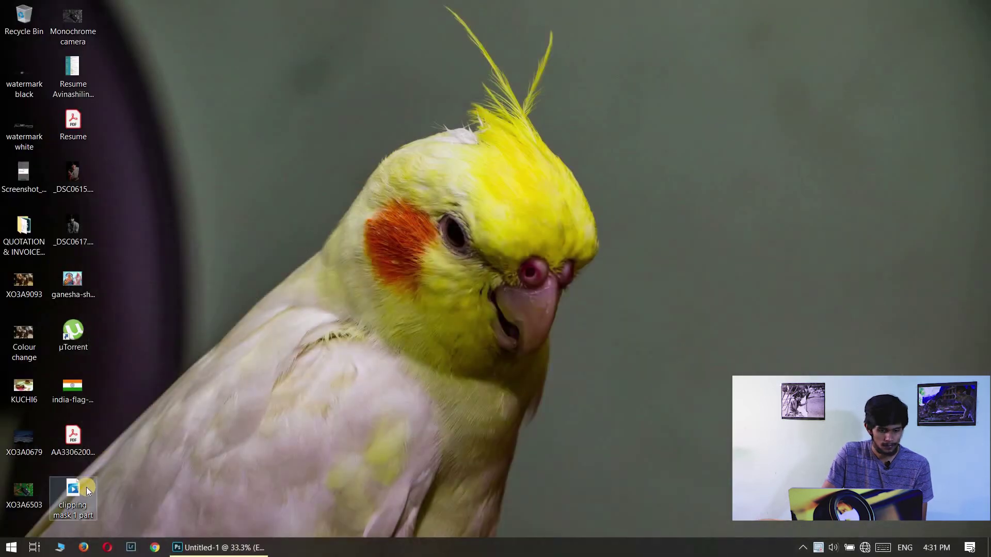
Place the india-flag-1024x600 image from the desktop, centred over the black circle.
left_click(72, 392)
left_click_drag(72, 392, 219, 551)
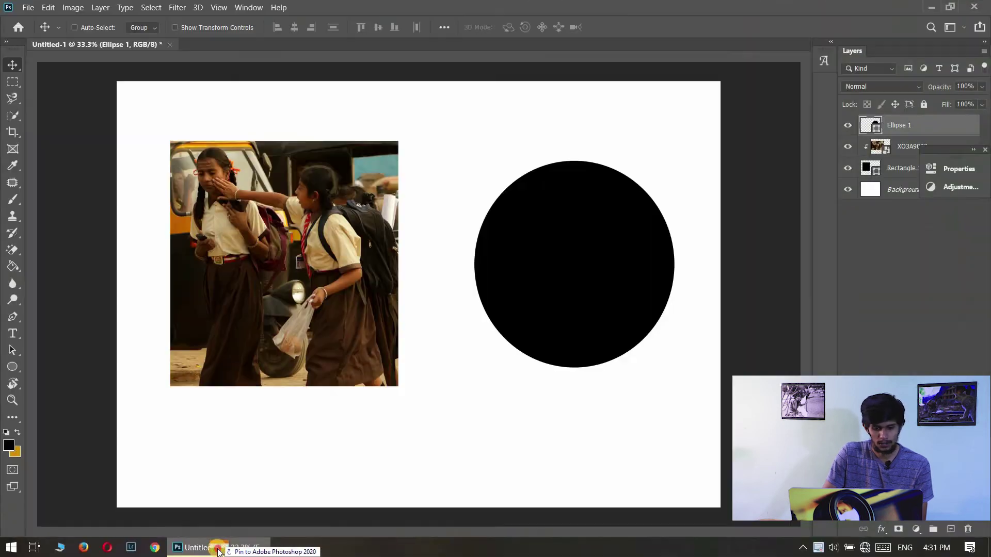
left_click_drag(219, 551, 416, 336)
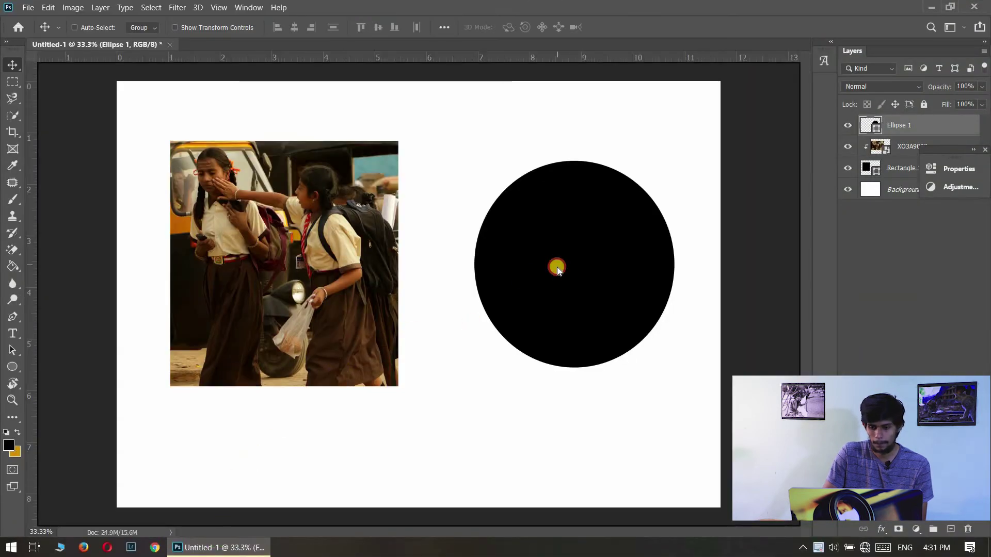
left_click_drag(556, 269, 531, 272)
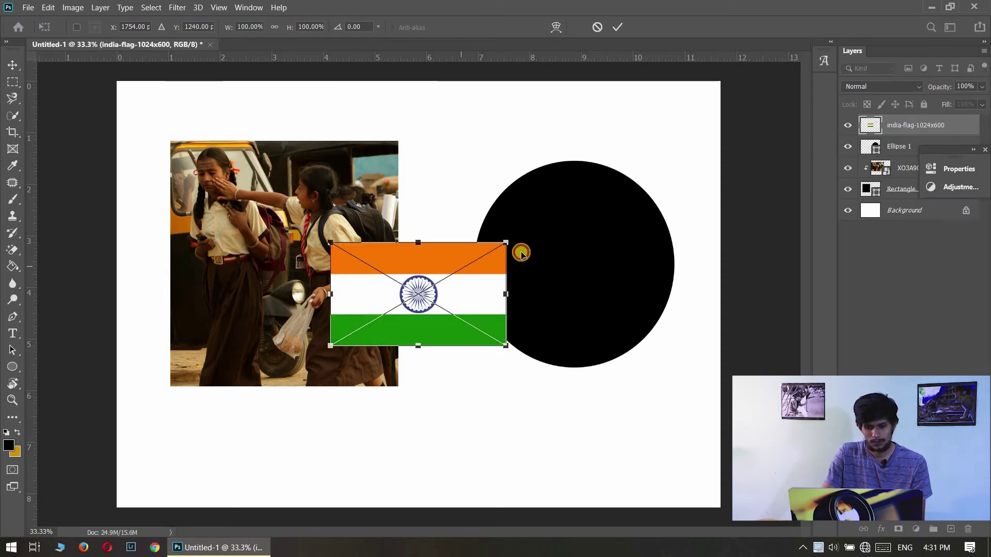
mouse_move(576, 235)
left_mouse_down()
mouse_move(621, 233)
mouse_move(620, 242)
left_mouse_up()
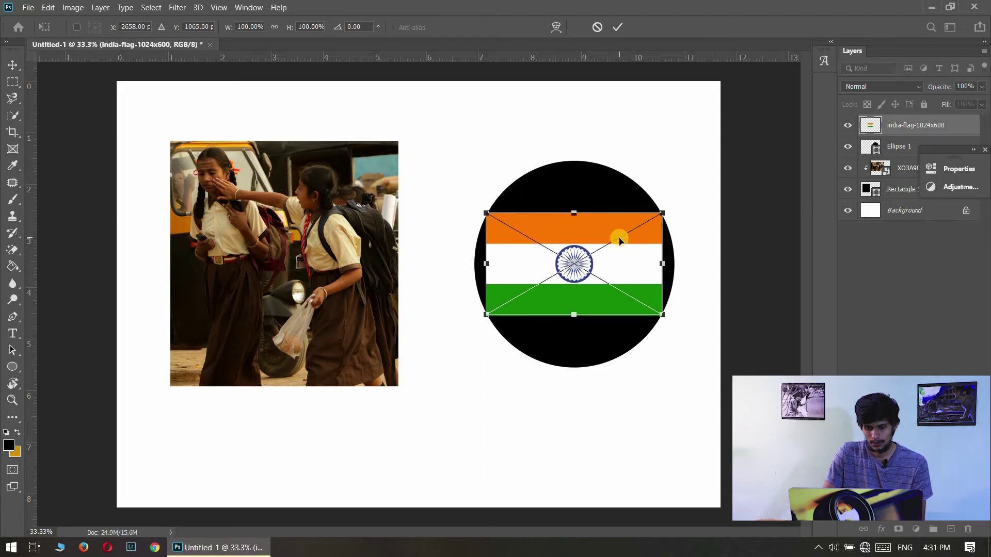
key("Return")
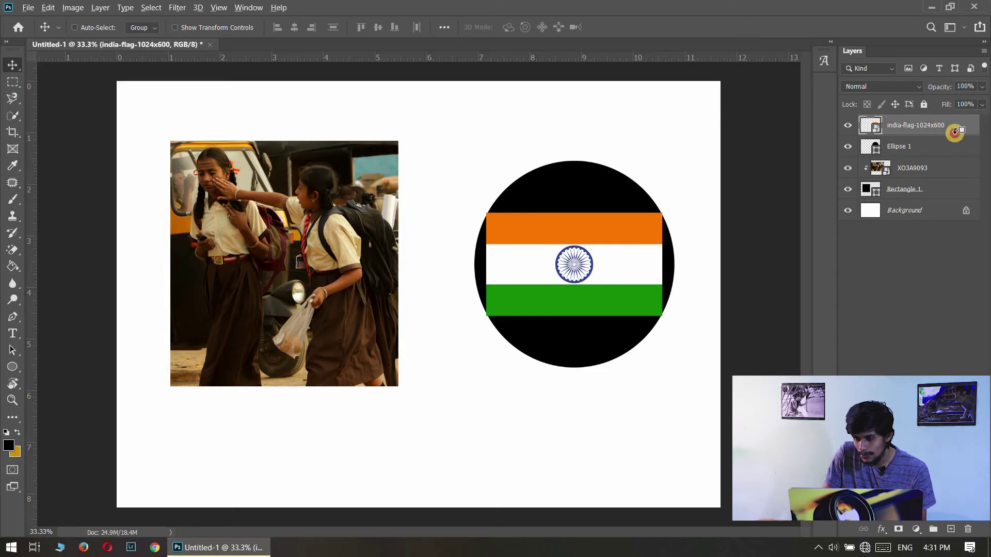
Clip the flag into Ellipse 1 and scale it to about 209% to fill the circle.
left_click(954, 131, "alt")
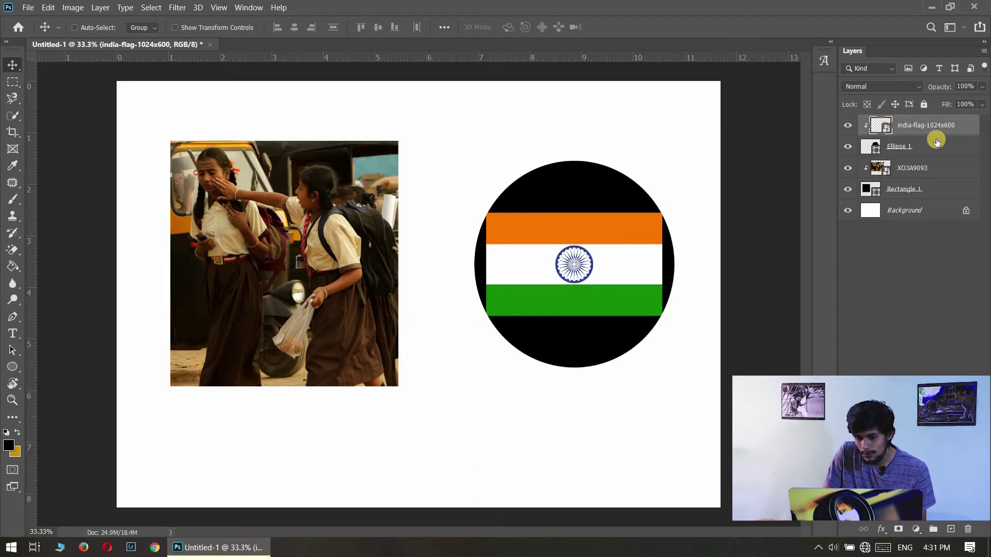
key("ctrl")
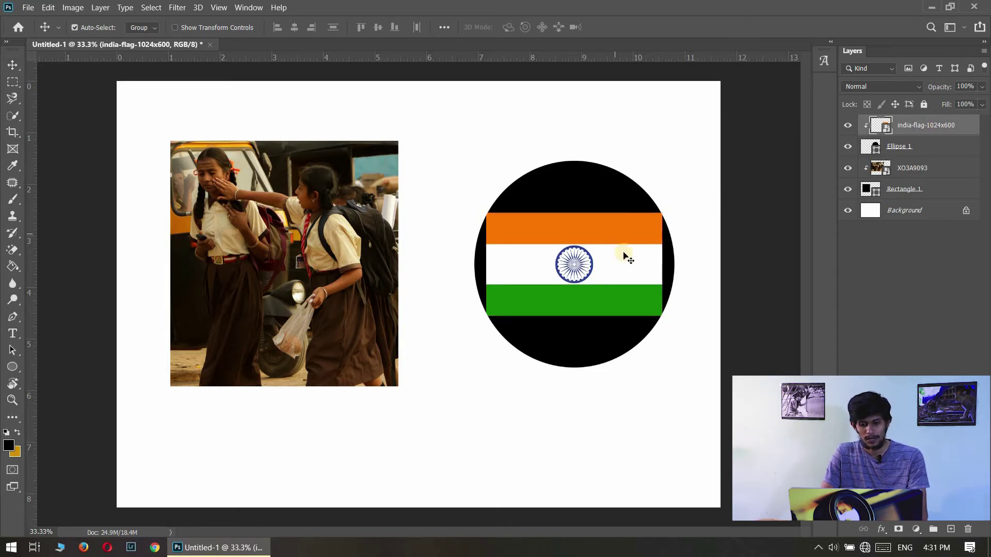
key("ctrl+t")
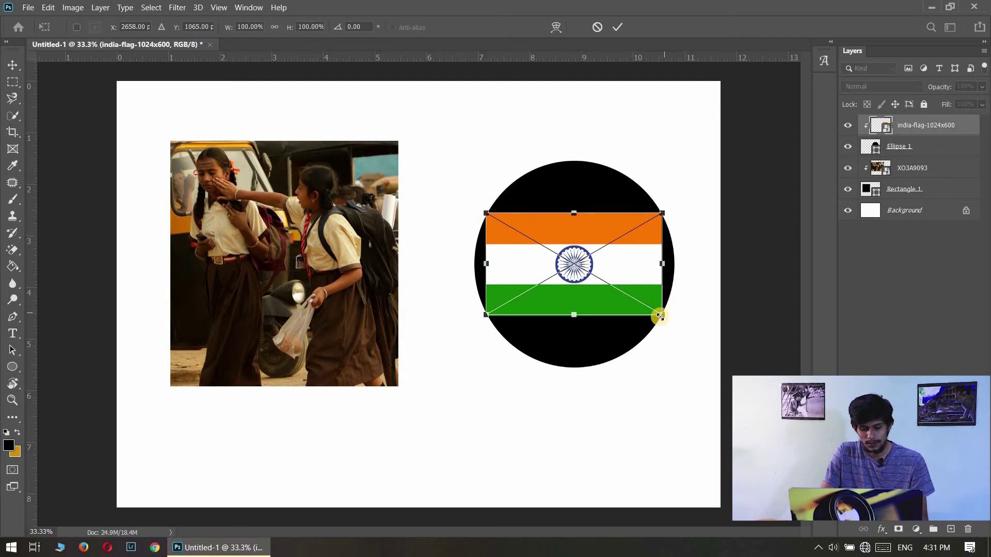
left_click_drag(674, 319, 757, 368)
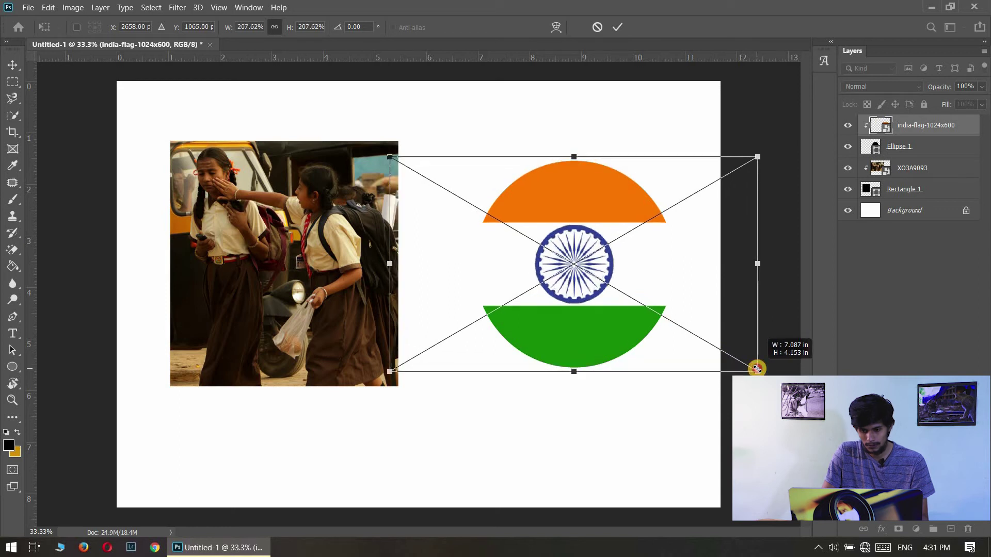
key("Return")
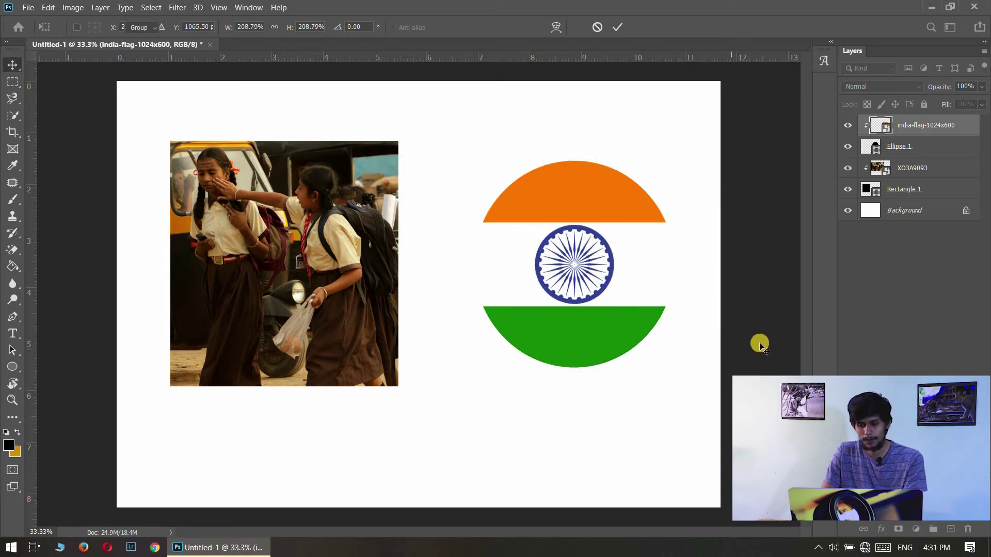
left_click(897, 217)
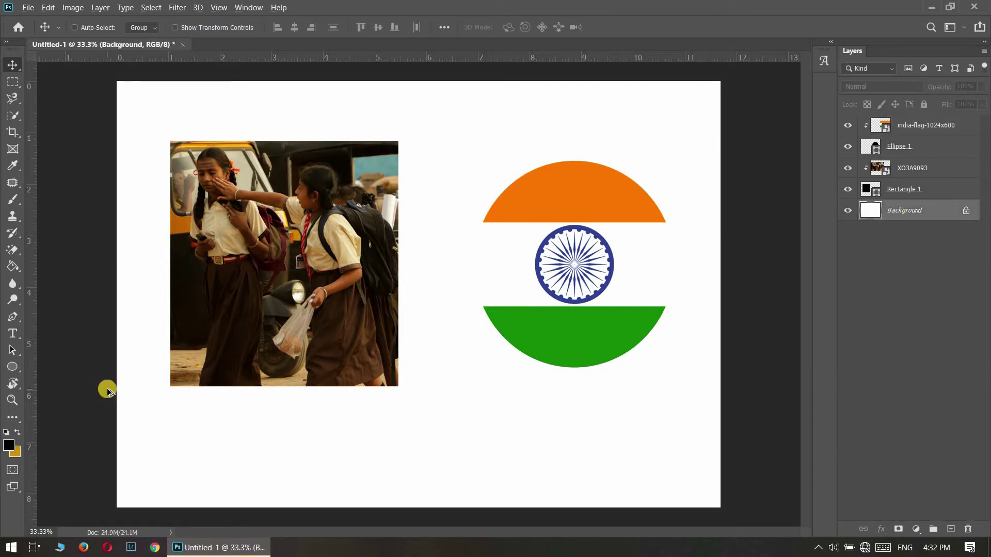
Fill the Background layer with solid black using Alt+Backspace.
key("alt+BackSpace")
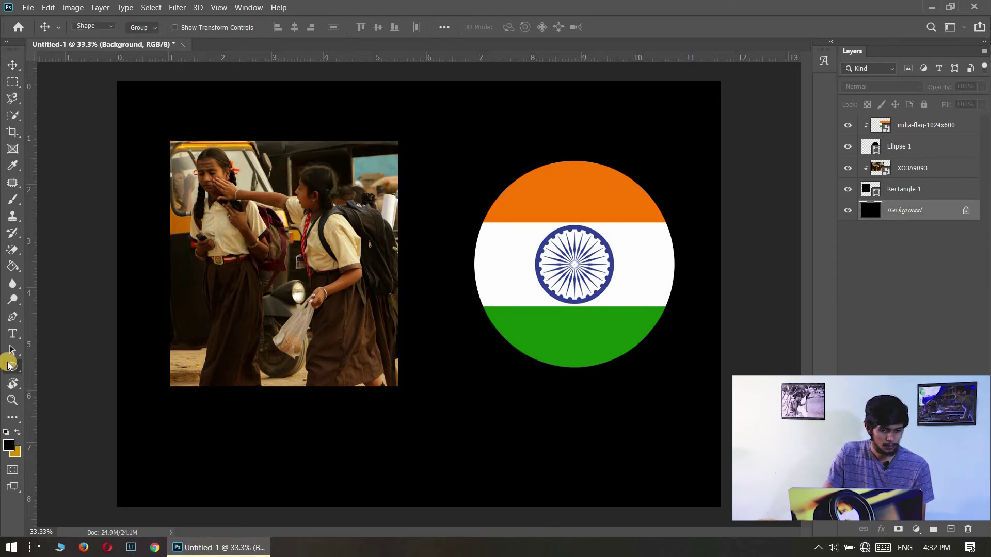
Draw a lion custom shape below the flag circle as layer Lion 1.
left_click(8, 365)
right_click(14, 367)
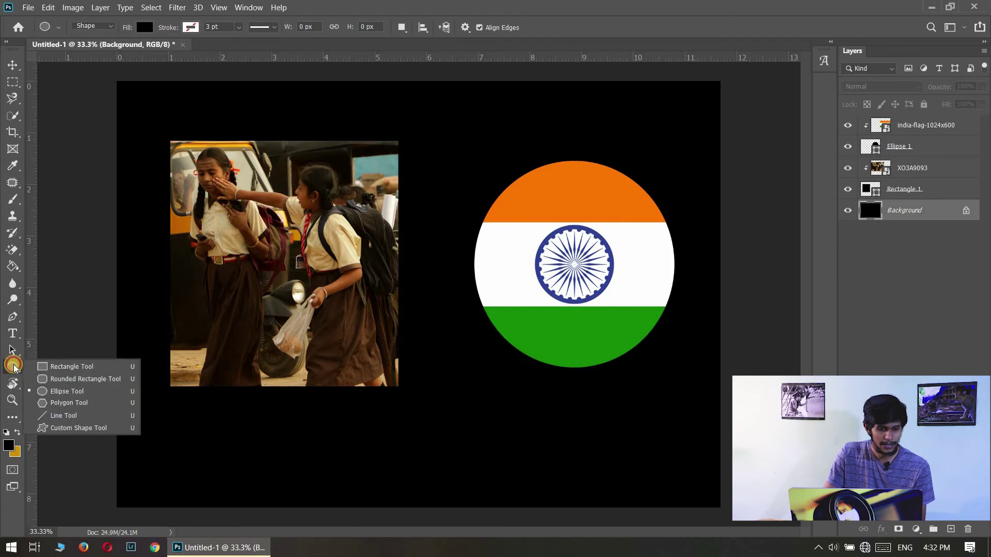
left_click(74, 425)
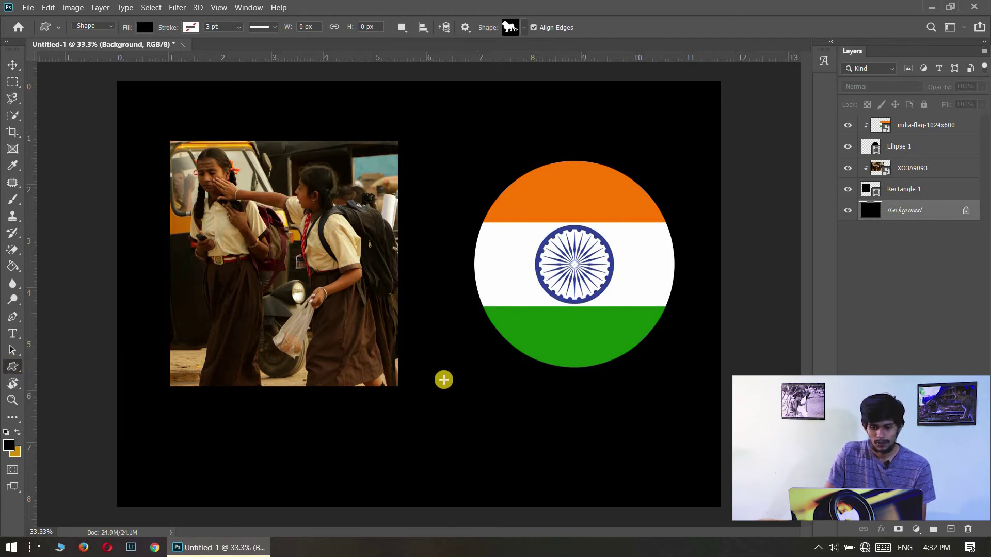
mouse_move(455, 379)
left_mouse_down()
mouse_move(589, 488)
mouse_move(625, 499)
left_mouse_up()
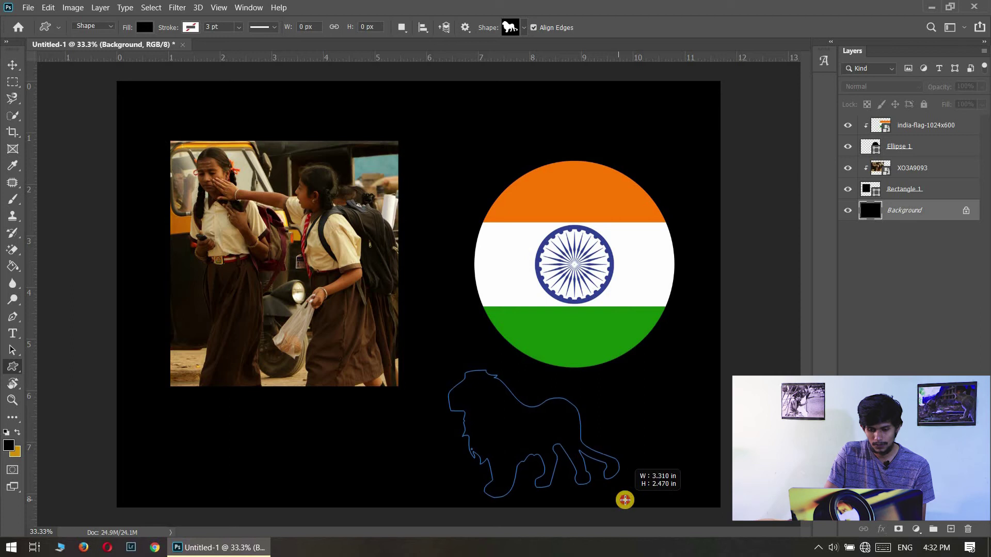
left_click_drag(625, 499, 621, 500)
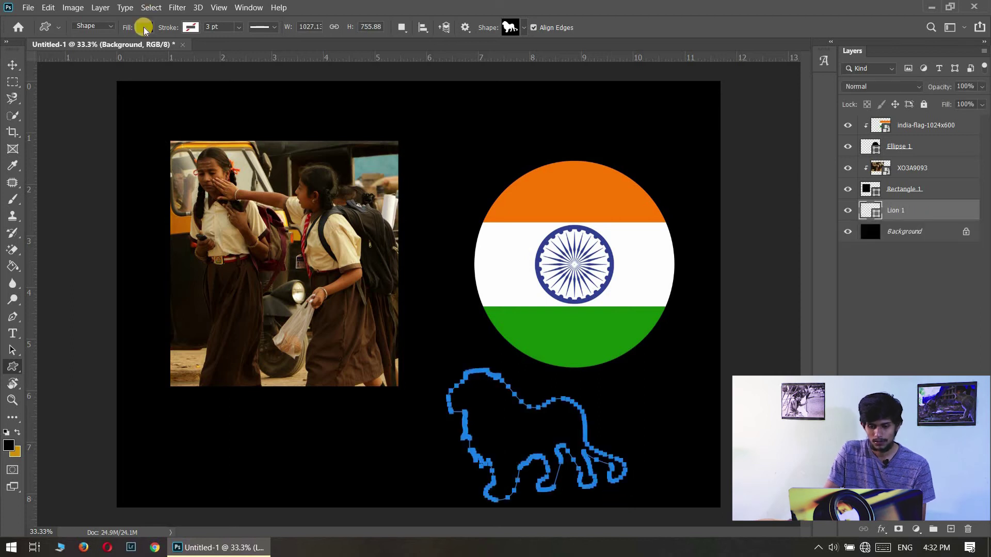
Give the lion a teal fill from Recently Used Colors and dismiss the custom-shape prompt.
left_click(144, 28)
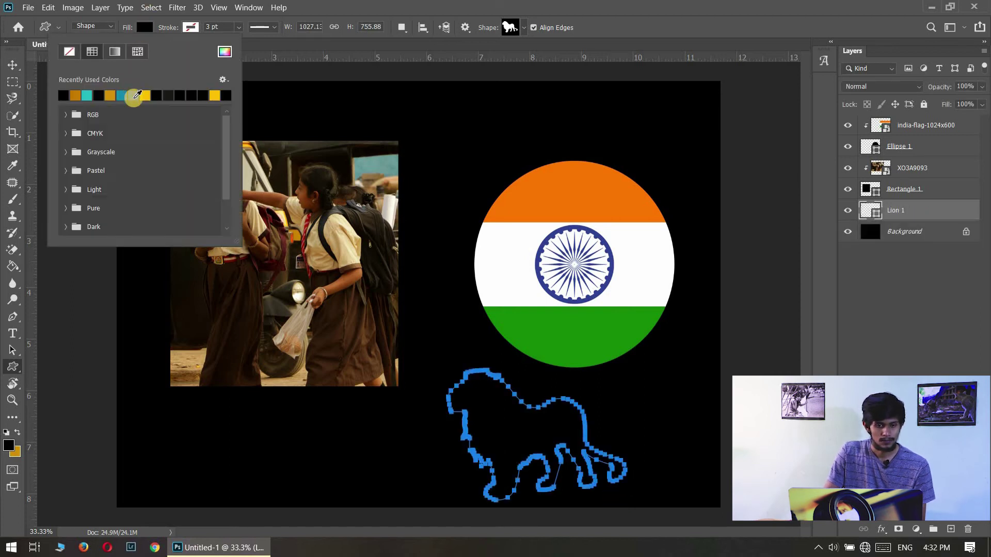
left_click(133, 96)
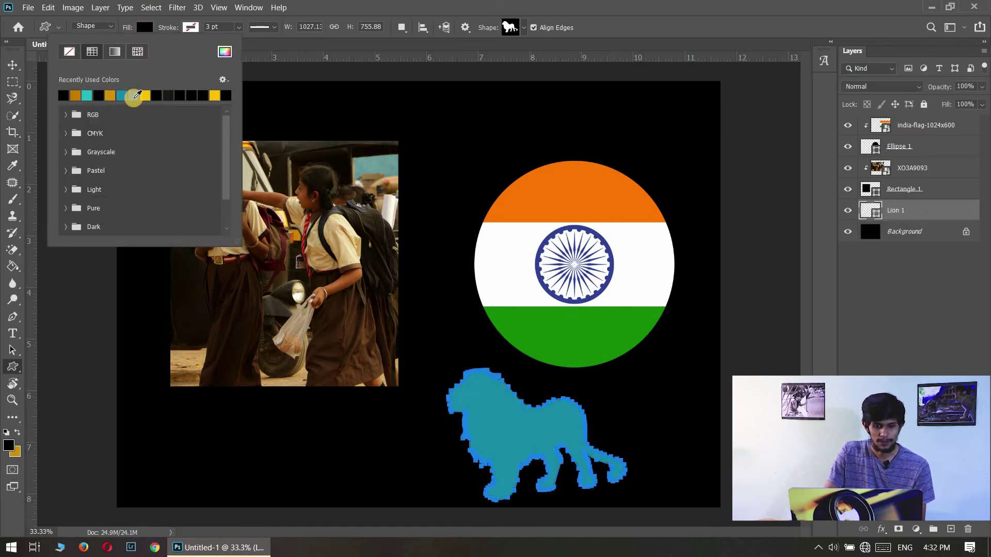
left_click(47, 265)
left_click(219, 71)
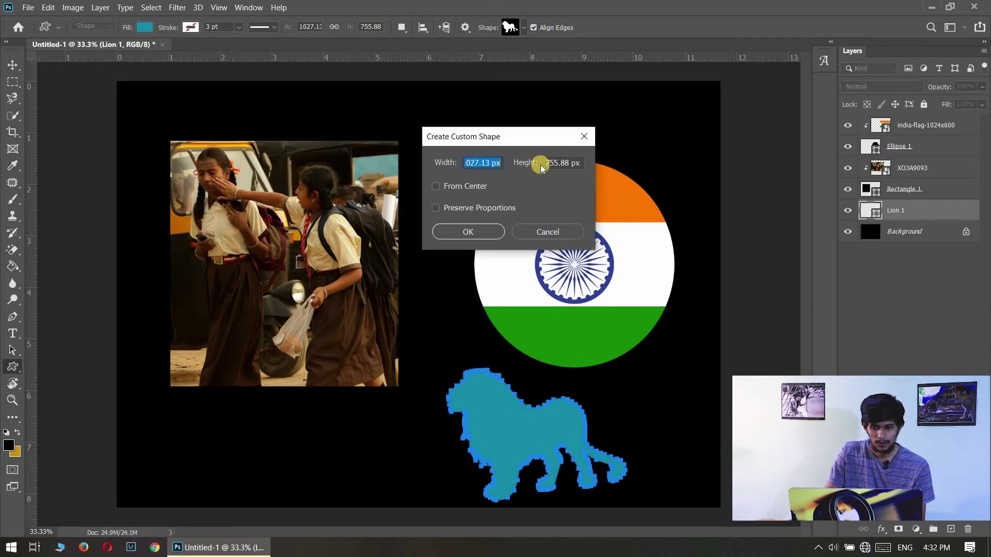
left_click(566, 233)
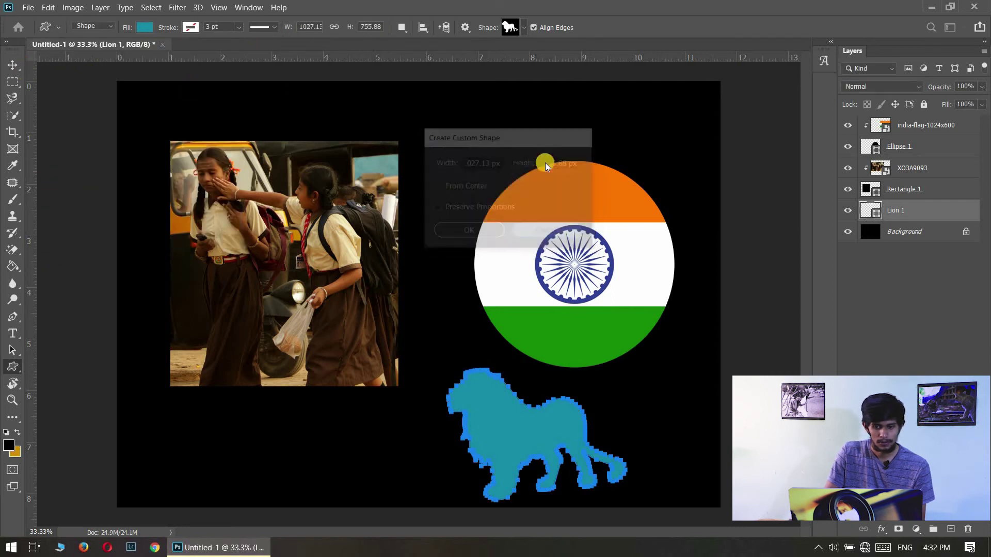
left_click(525, 31)
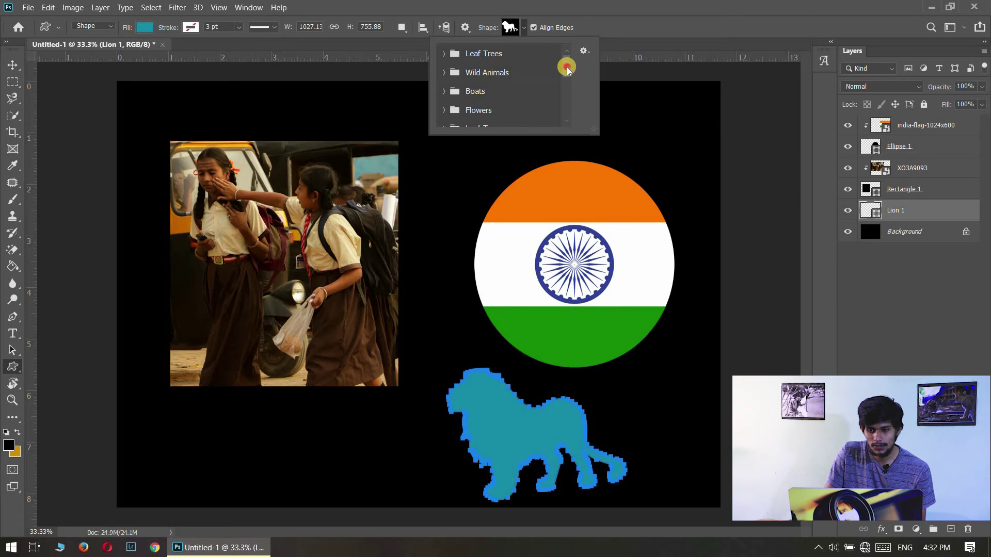
left_click_drag(567, 70, 564, 122)
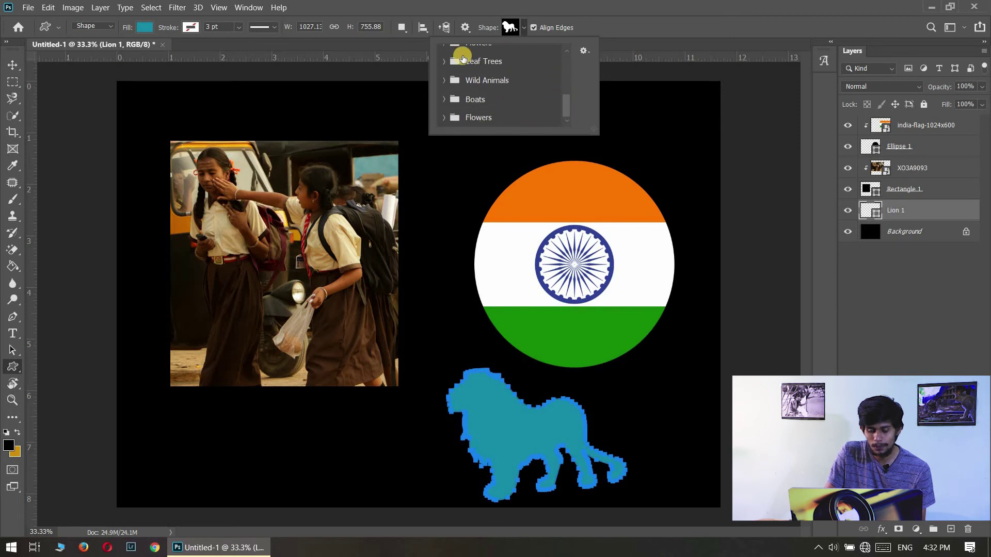
left_click_drag(563, 107, 568, 36)
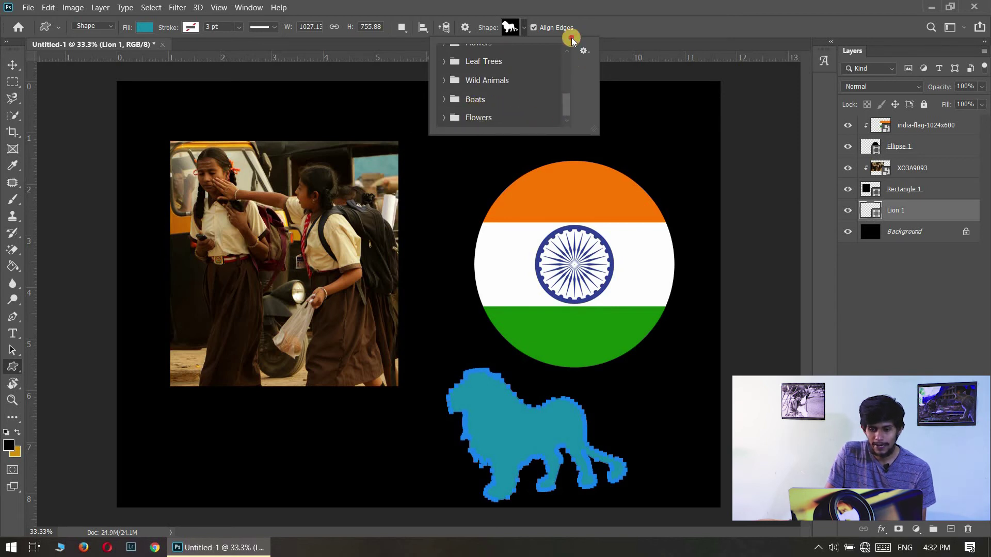
left_click(16, 66)
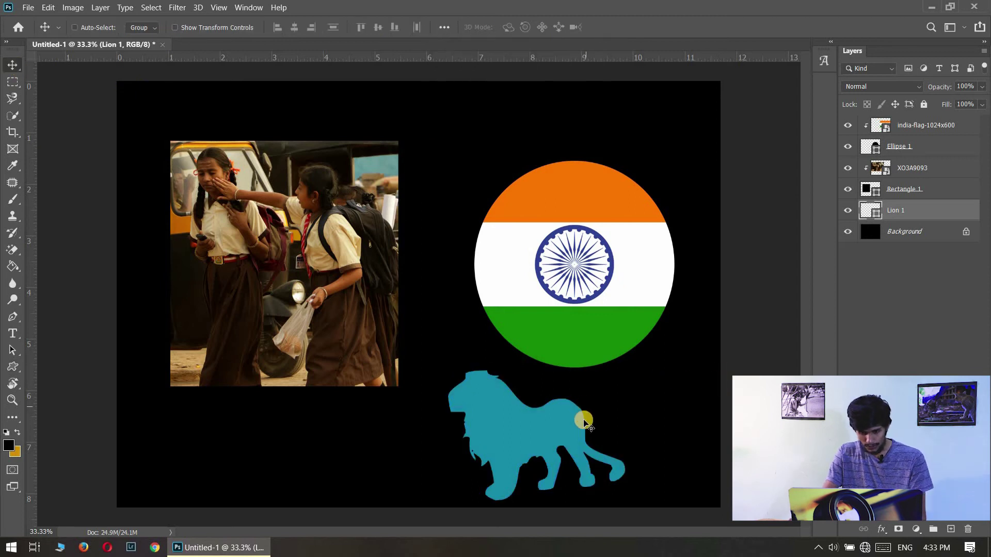
key("ctrl+t")
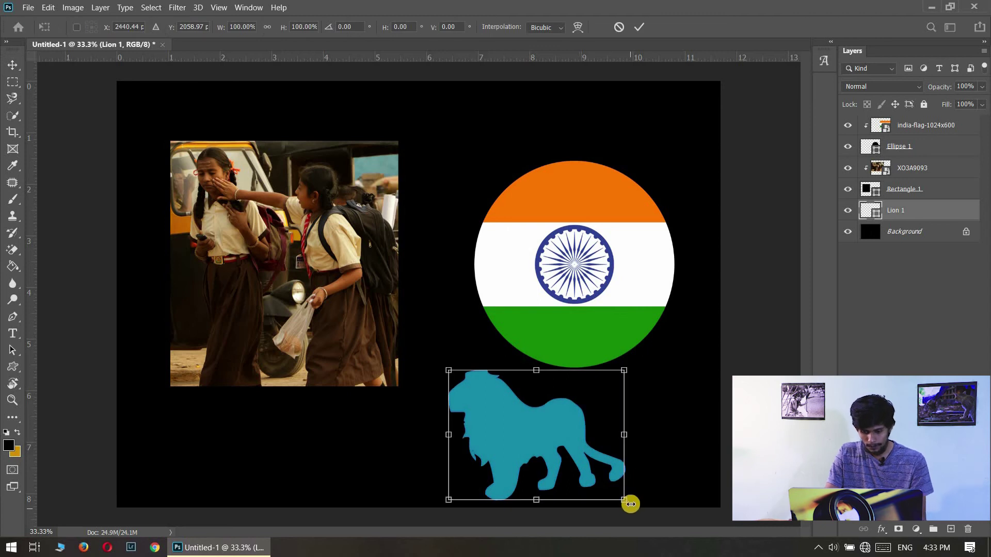
left_click_drag(629, 512, 619, 525)
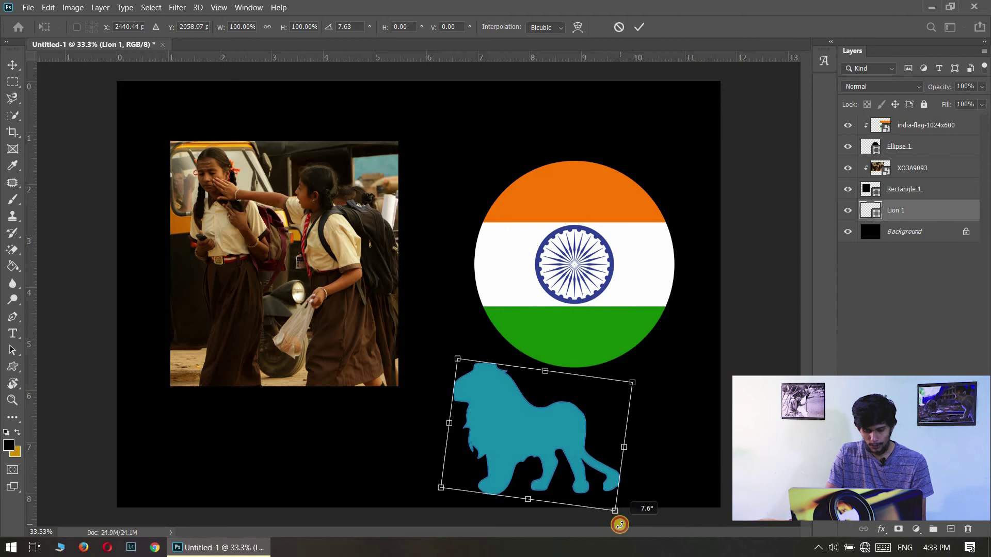
key("Escape")
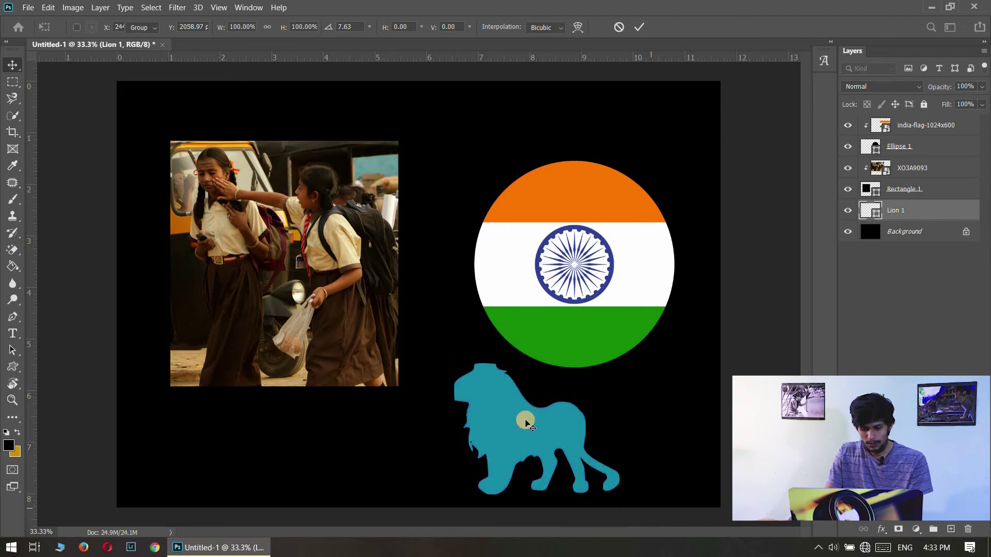
left_click(932, 6)
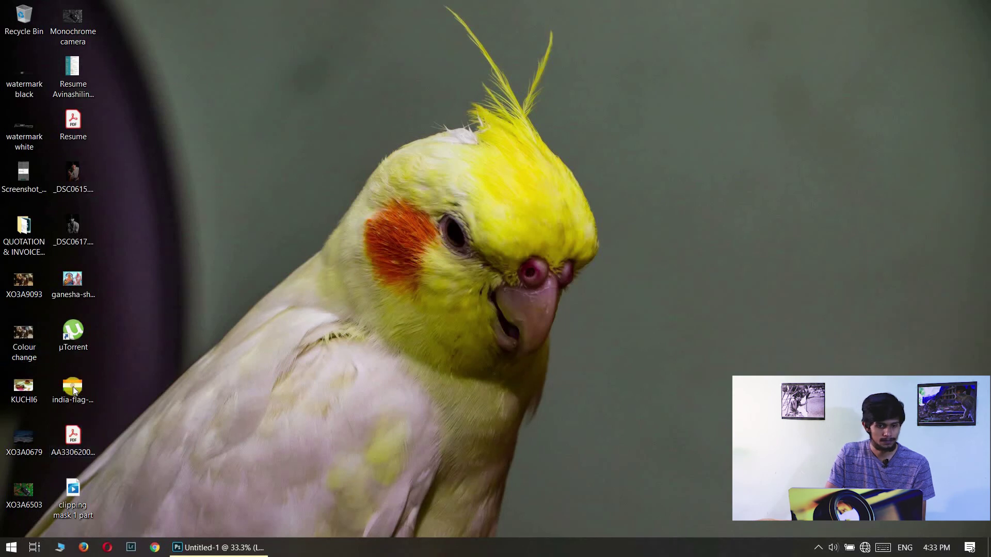
Place a second india-flag-1024x600 layer over the lion's body, just above Lion 1.
mouse_move(73, 388)
left_mouse_down()
mouse_move(235, 546)
mouse_move(494, 417)
left_mouse_up()
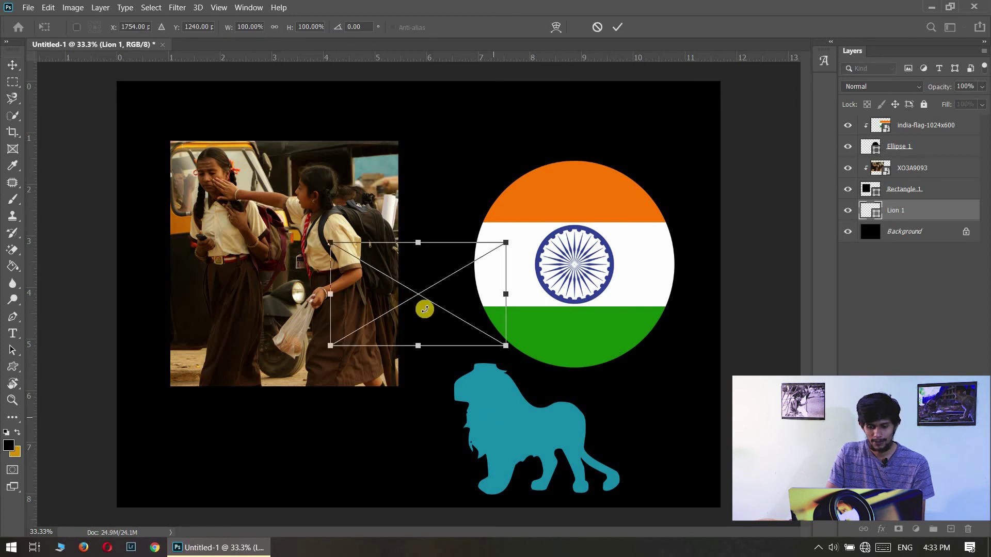
left_click_drag(458, 344, 540, 447)
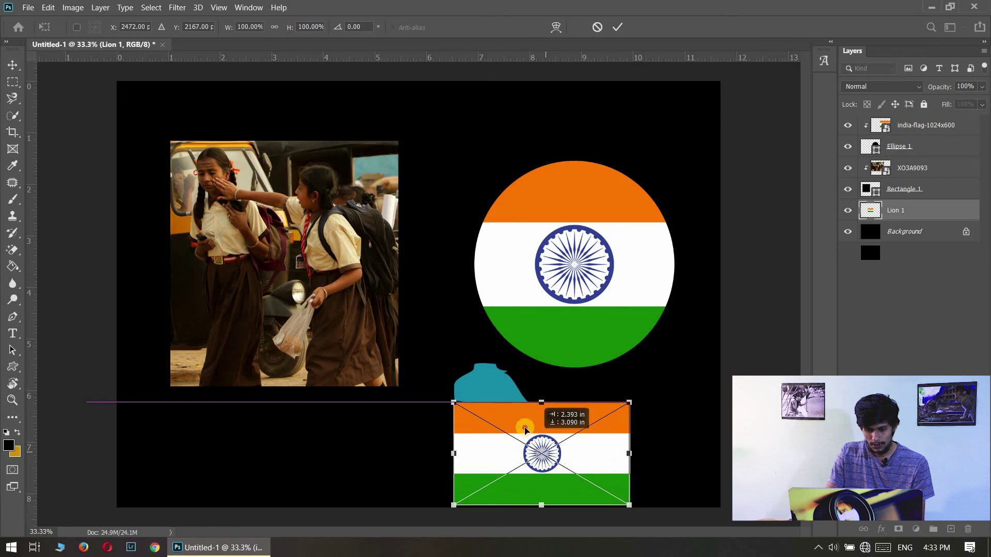
left_click_drag(539, 447, 522, 427)
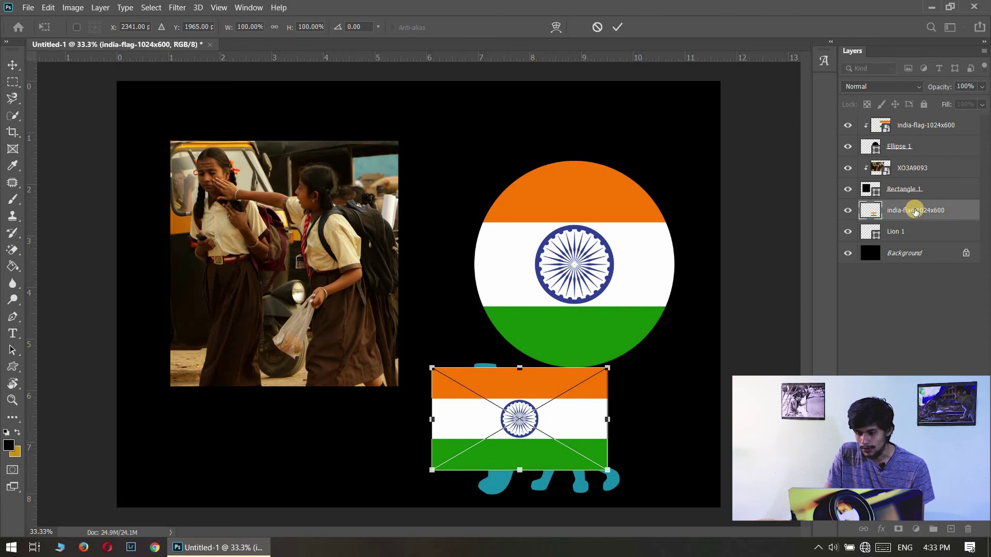
key("Return")
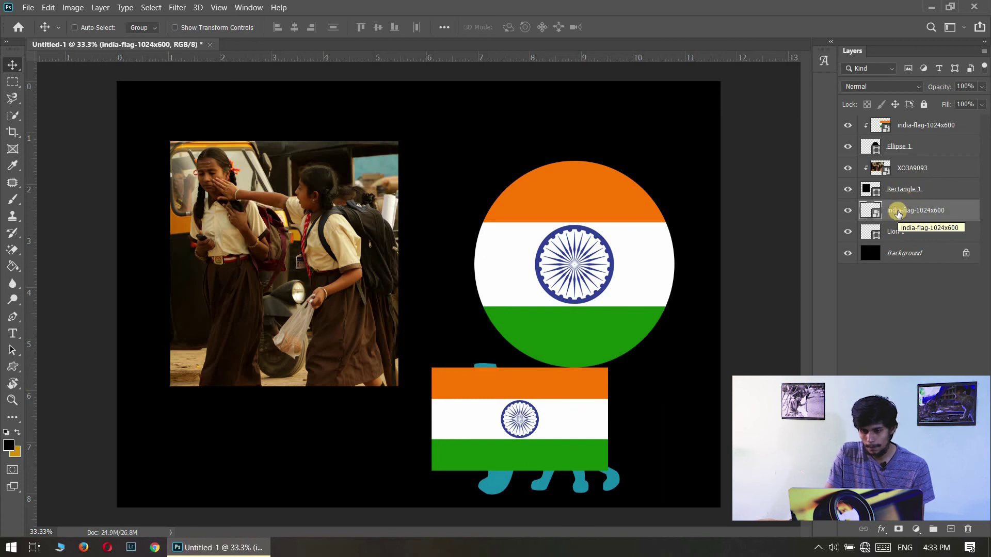
Clip the second flag into Lion 1, scaled to 151.27% and shifted to fill the lion.
right_click(898, 214)
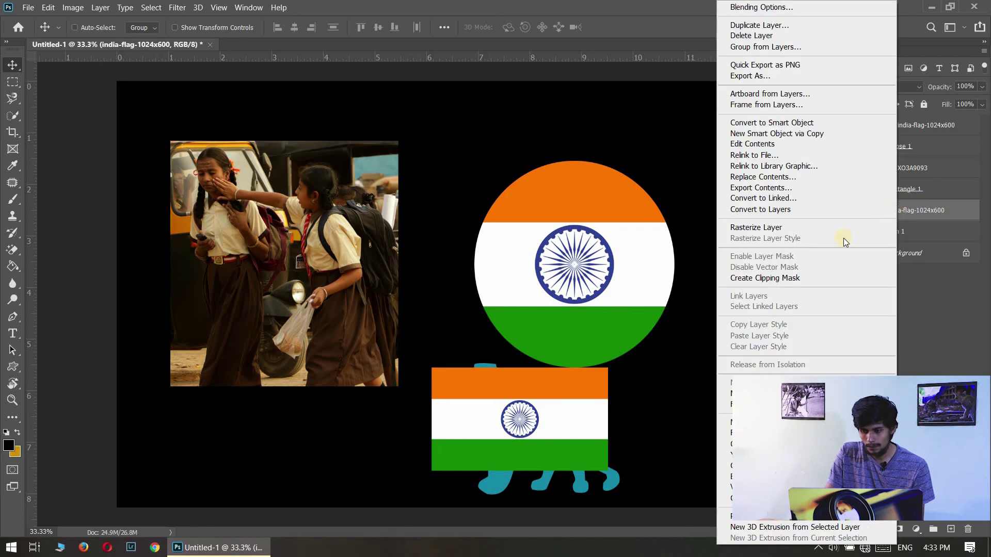
left_click(789, 277)
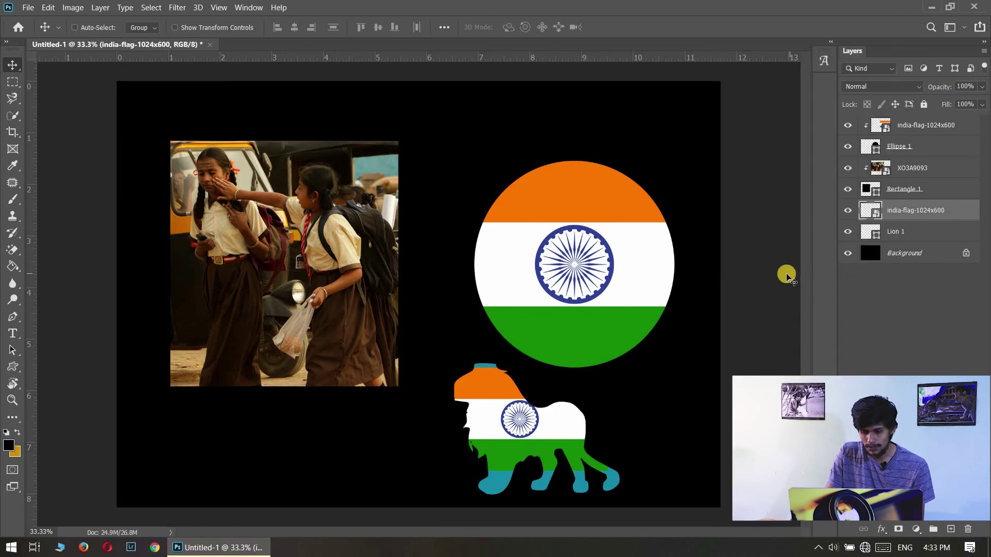
key("ctrl+t")
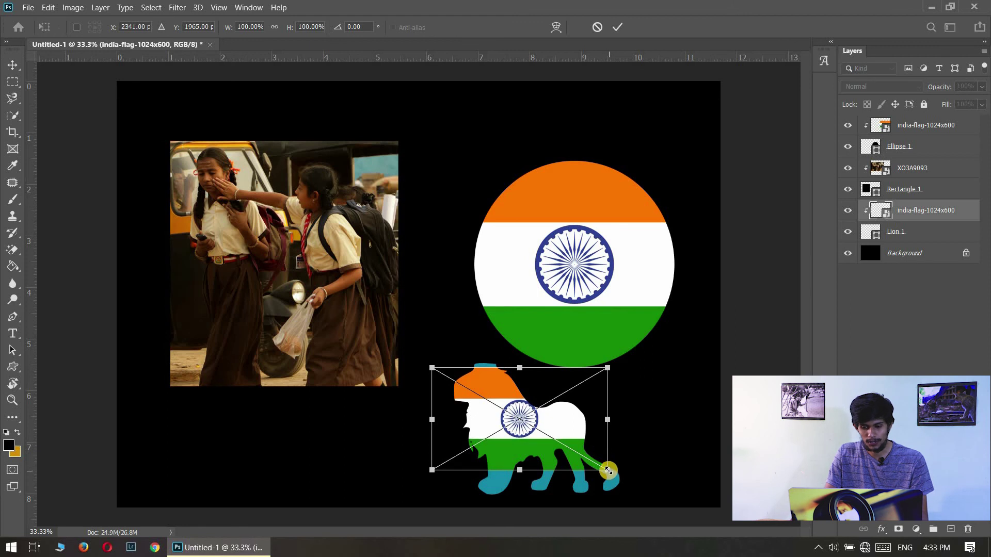
mouse_move(609, 471)
left_mouse_down()
mouse_move(649, 503)
mouse_move(614, 487)
left_mouse_up()
left_click_drag(539, 438, 538, 450)
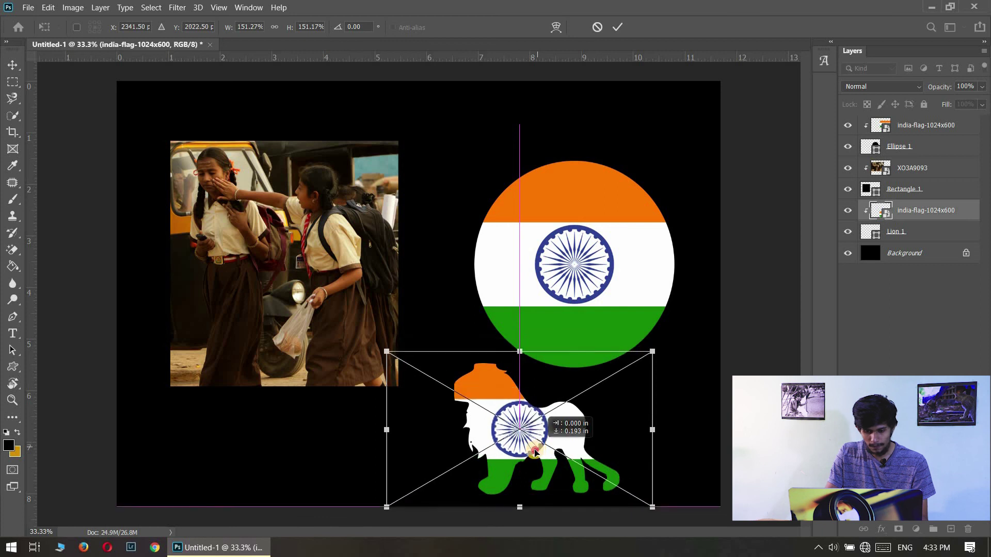
left_click_drag(539, 451, 530, 452)
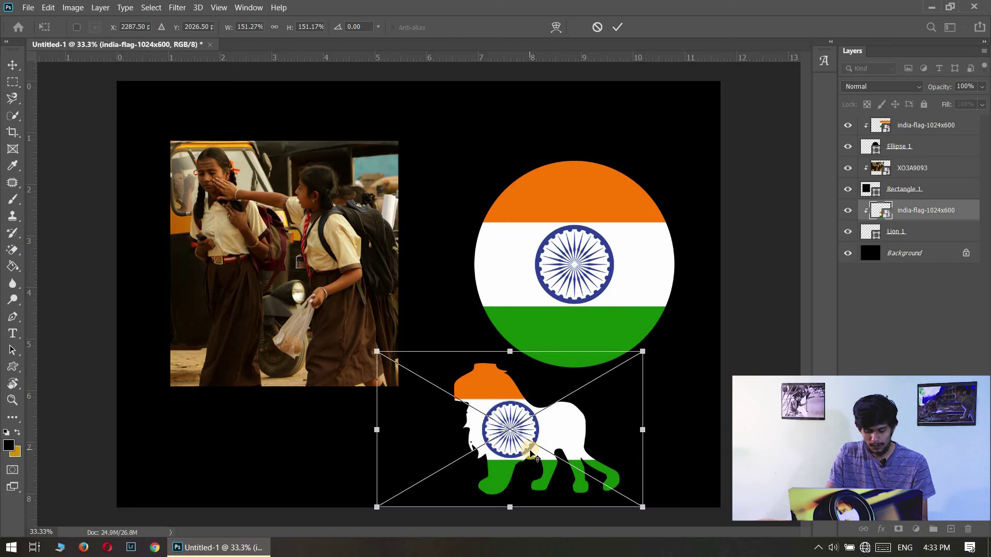
key("Return")
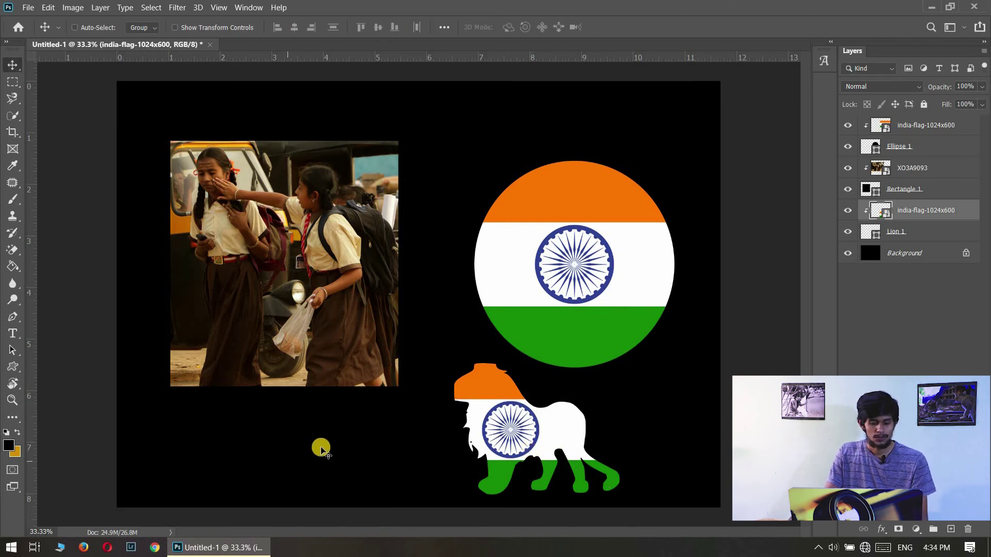